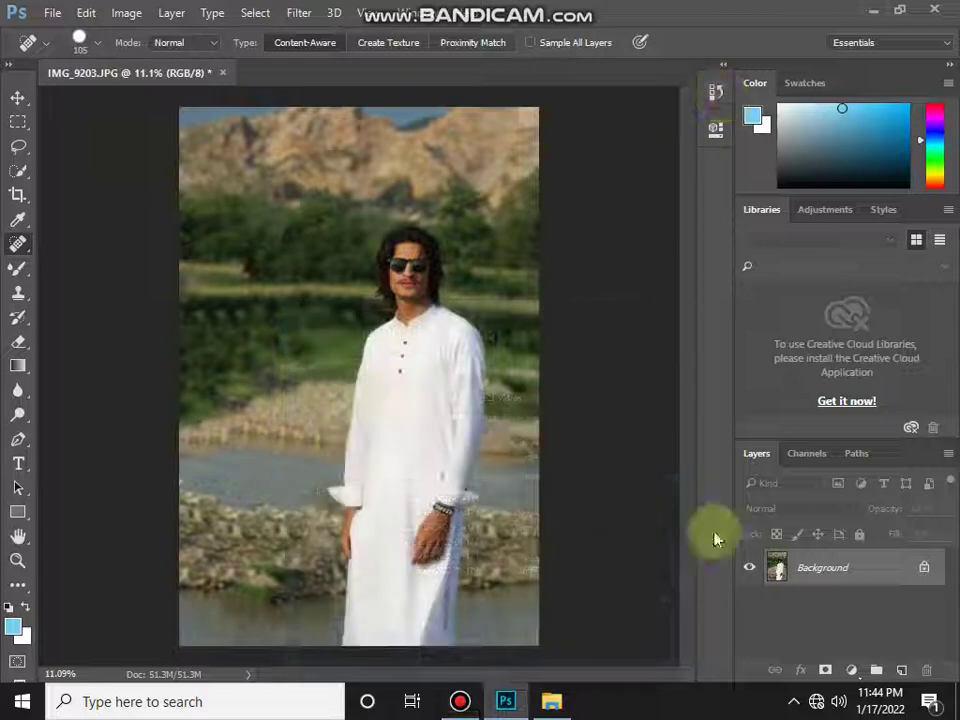
# Step: Add a new layer, then brush a Quick Selection across the river water
pyautogui.click(905, 671)
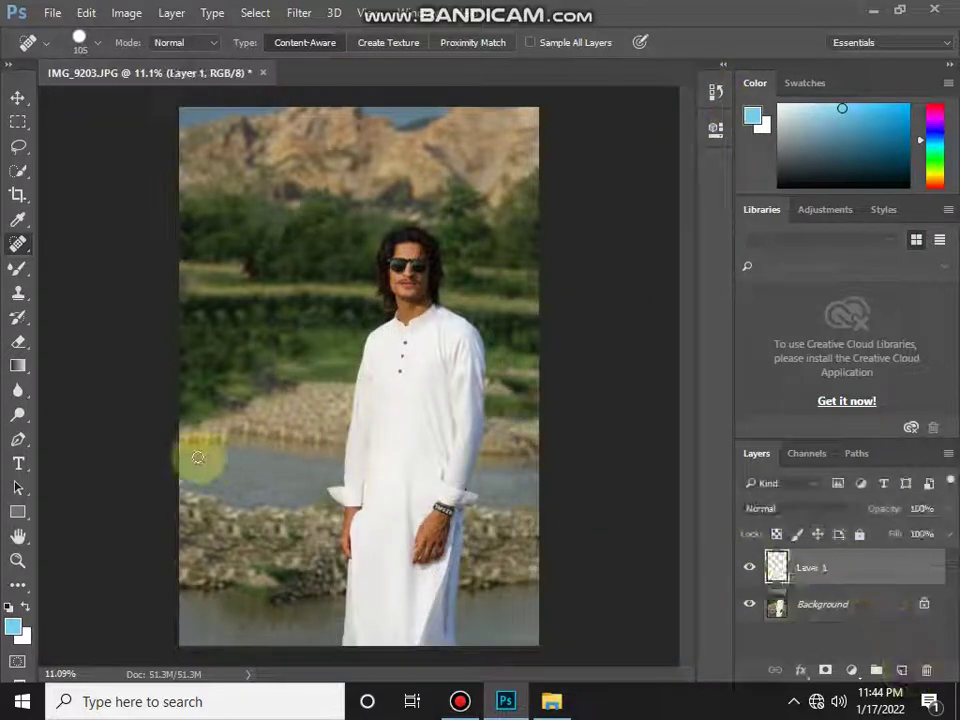
pyautogui.click(18, 170)
pyautogui.moveTo(316, 452)
pyautogui.mouseDown()
pyautogui.moveTo(327, 467)
pyautogui.moveTo(310, 465)
pyautogui.moveTo(236, 611)
pyautogui.mouseUp()
pyautogui.rightClick(18, 170)
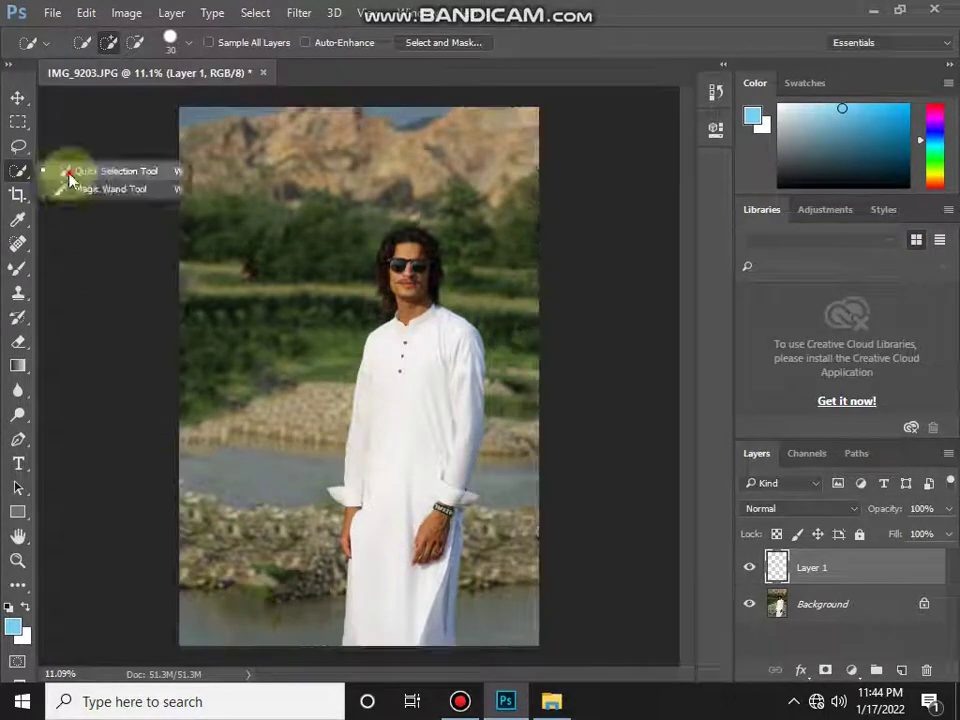
pyautogui.click(90, 178)
pyautogui.click(496, 600)
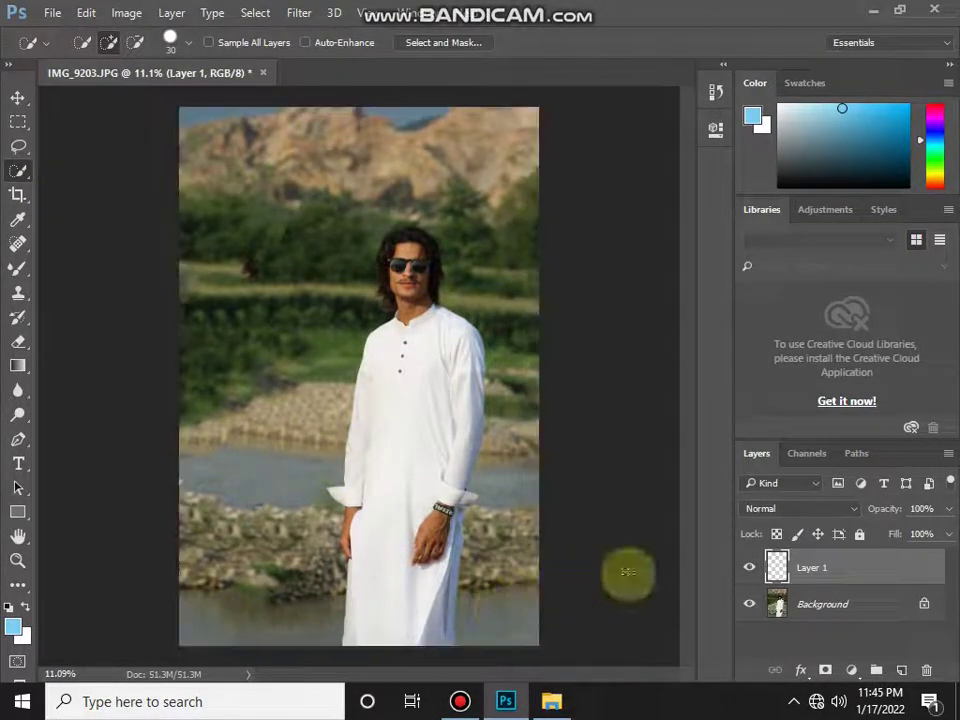
pyautogui.moveTo(850, 568); pyautogui.dragTo(926, 670)
pyautogui.moveTo(505, 612)
pyautogui.mouseDown()
pyautogui.moveTo(510, 620)
pyautogui.moveTo(311, 621)
pyautogui.moveTo(242, 467)
pyautogui.moveTo(467, 474)
pyautogui.mouseUp()
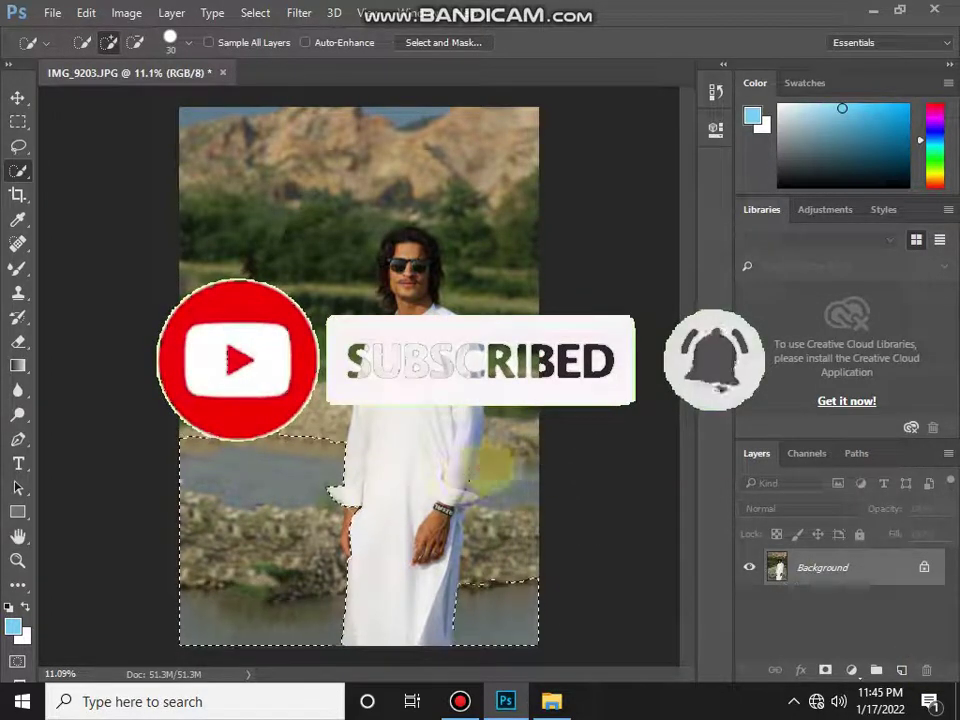
pyautogui.scroll(2, 240, 535)
pyautogui.scroll(2, 251, 537)
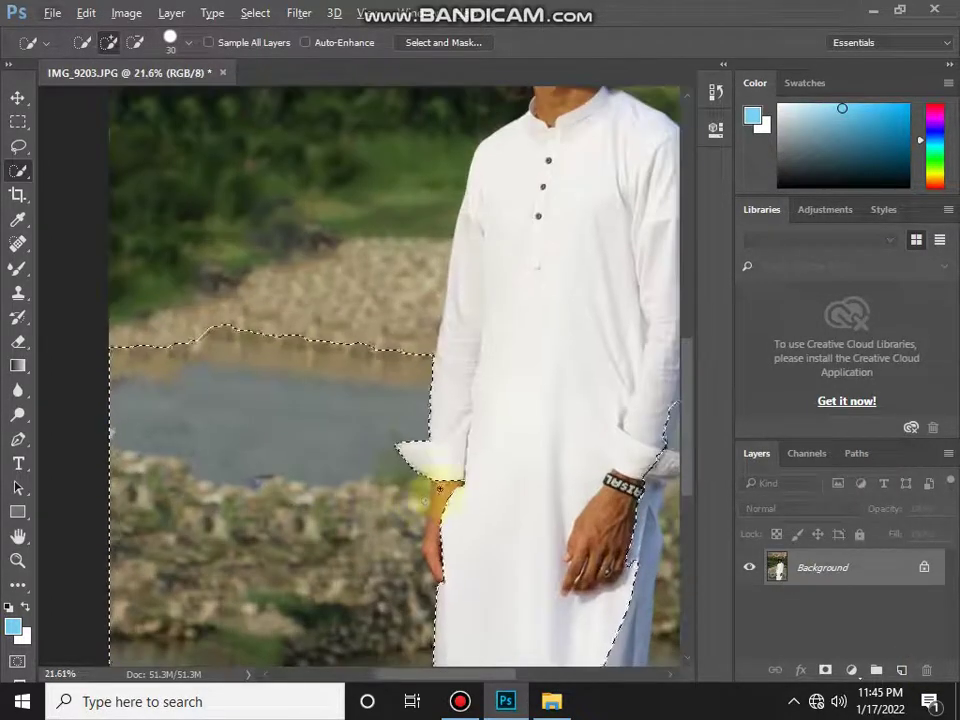
# Step: Subtract the rock band, the rocks right of the man, and the robe's lower edge
pyautogui.moveTo(445, 515)
pyautogui.mouseDown()
pyautogui.moveTo(152, 470)
pyautogui.moveTo(442, 540)
pyautogui.mouseUp()
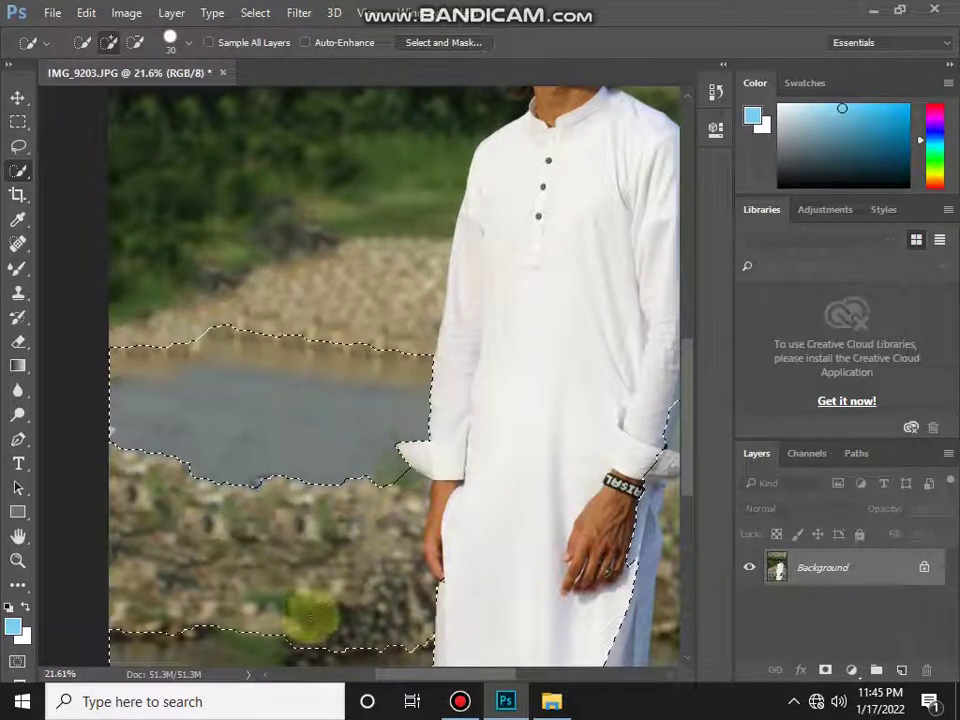
pyautogui.moveTo(300, 604); pyautogui.dragTo(291, 515)
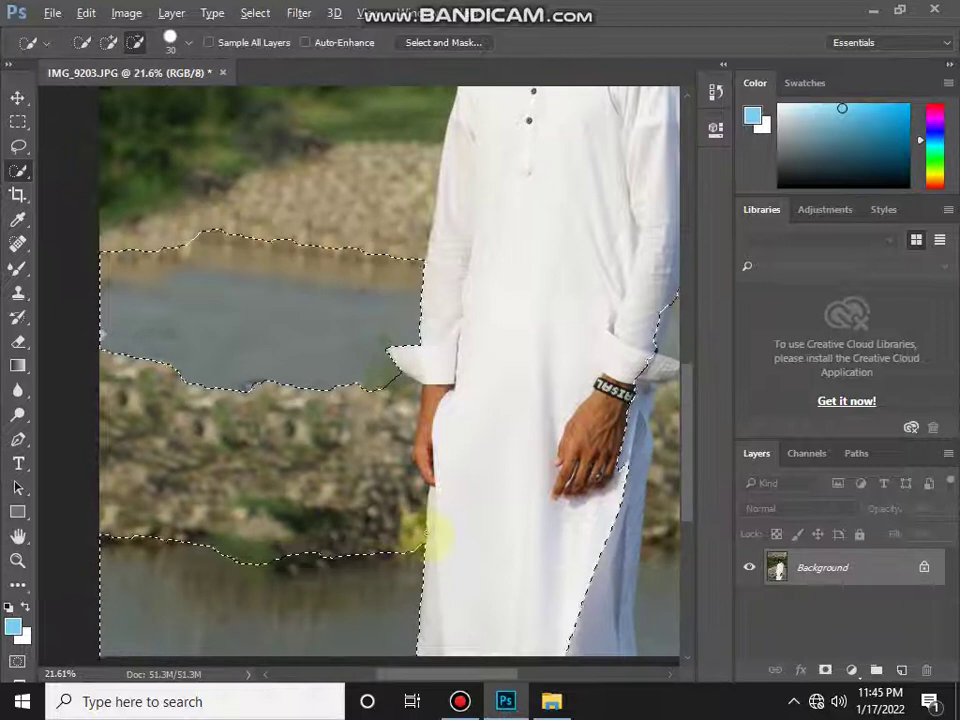
pyautogui.moveTo(651, 459)
pyautogui.mouseDown()
pyautogui.moveTo(511, 457)
pyautogui.moveTo(656, 425)
pyautogui.mouseUp()
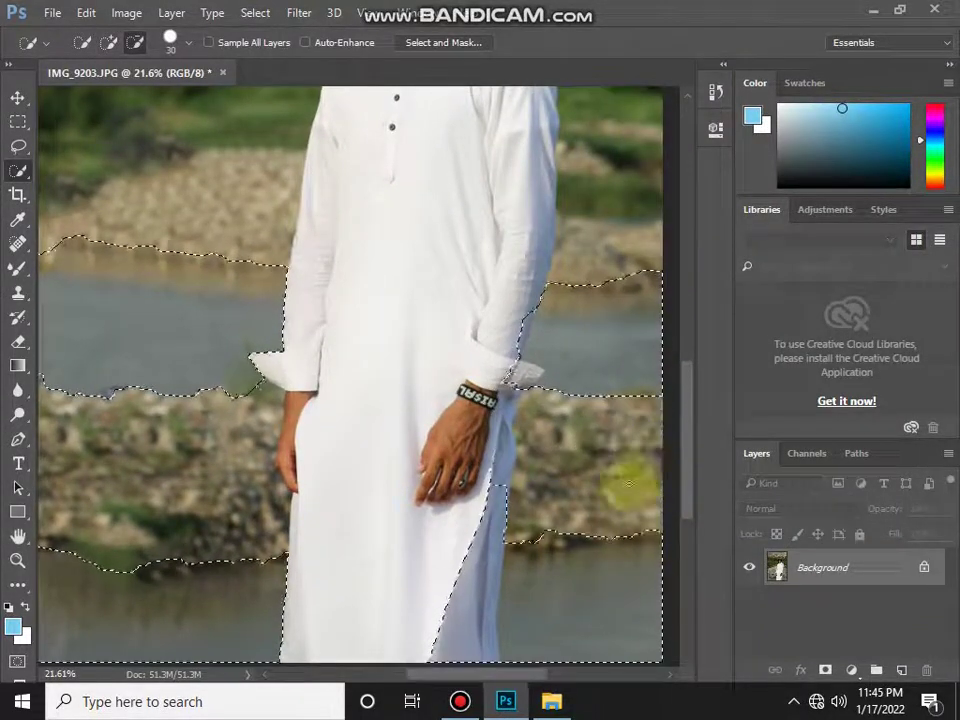
pyautogui.moveTo(600, 480); pyautogui.dragTo(495, 497)
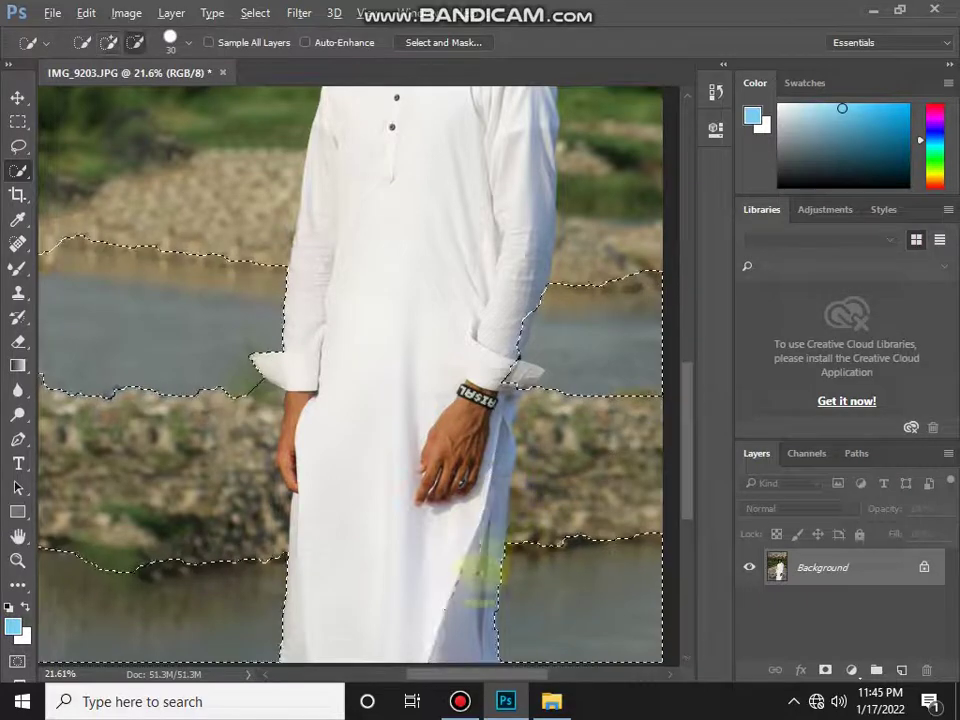
pyautogui.moveTo(471, 561); pyautogui.dragTo(482, 381)
pyautogui.scroll(3, 522, 375)
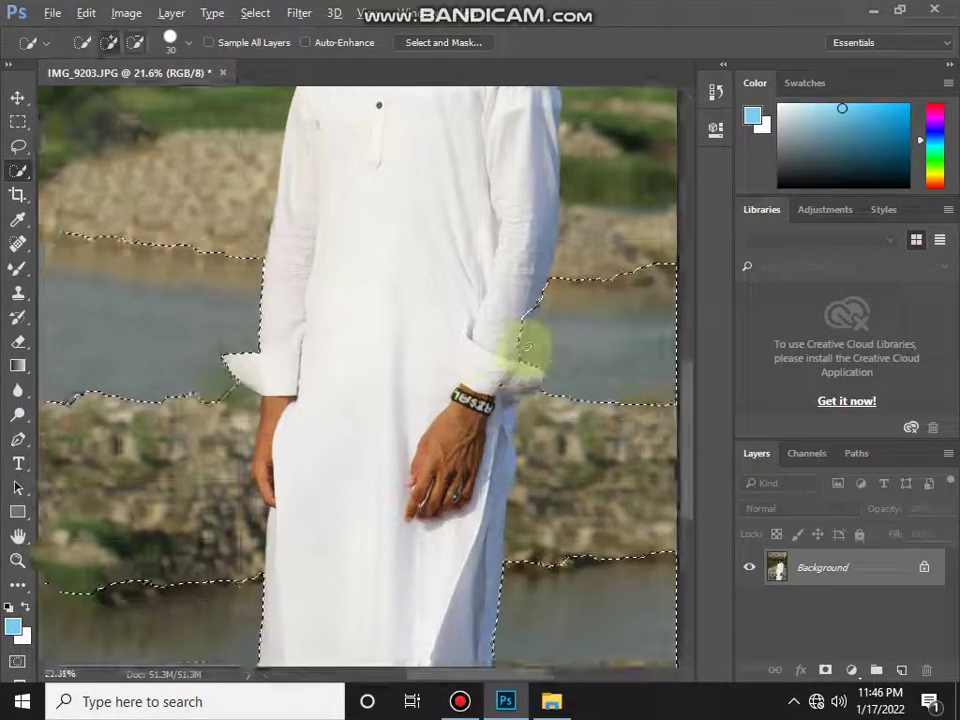
pyautogui.scroll(4, 522, 375)
# Step: Remove the robe near the cuff from the selection and copy the water to Layer 1
pyautogui.moveTo(542, 239); pyautogui.dragTo(500, 413)
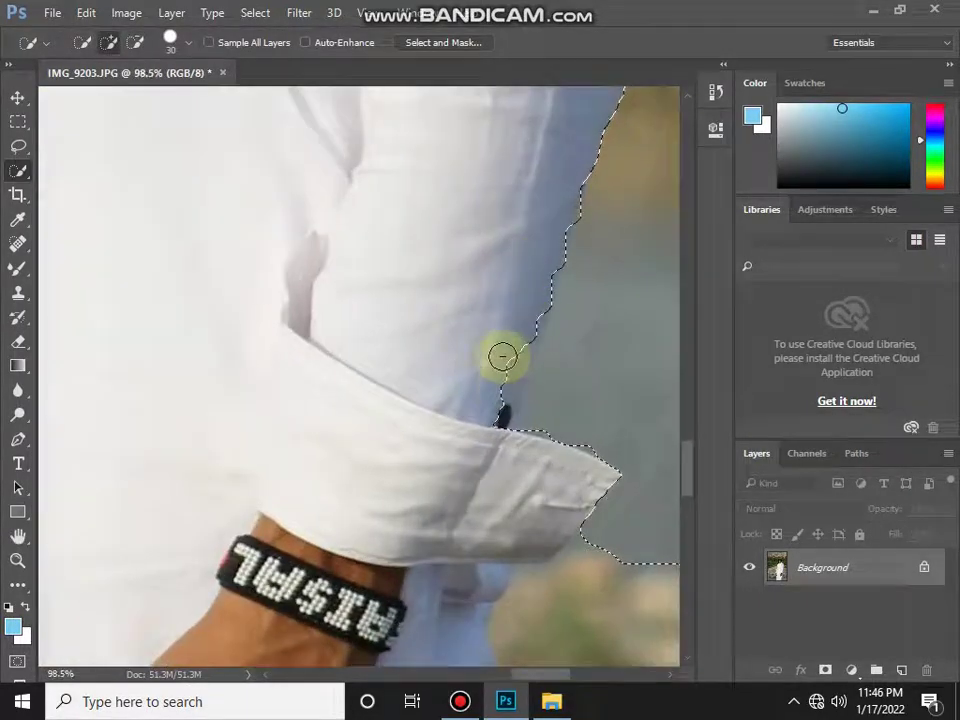
pyautogui.scroll(-2, 491, 400)
pyautogui.scroll(-3, 493, 392)
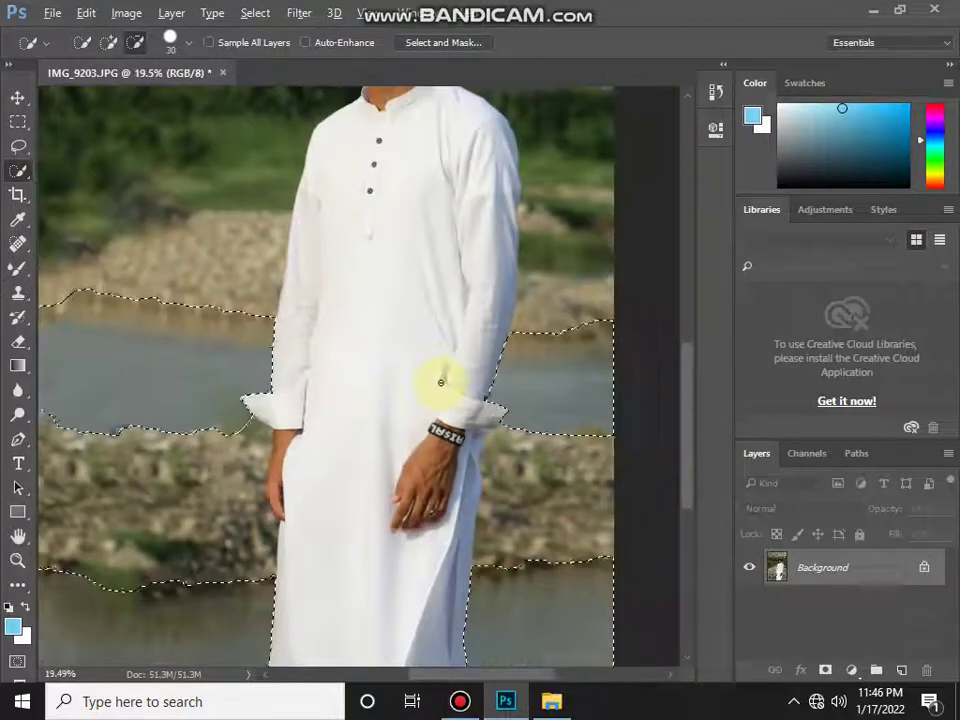
pyautogui.scroll(-1, 439, 381)
pyautogui.scroll(-1, 583, 403)
pyautogui.hotkey('ctrl', 'j')
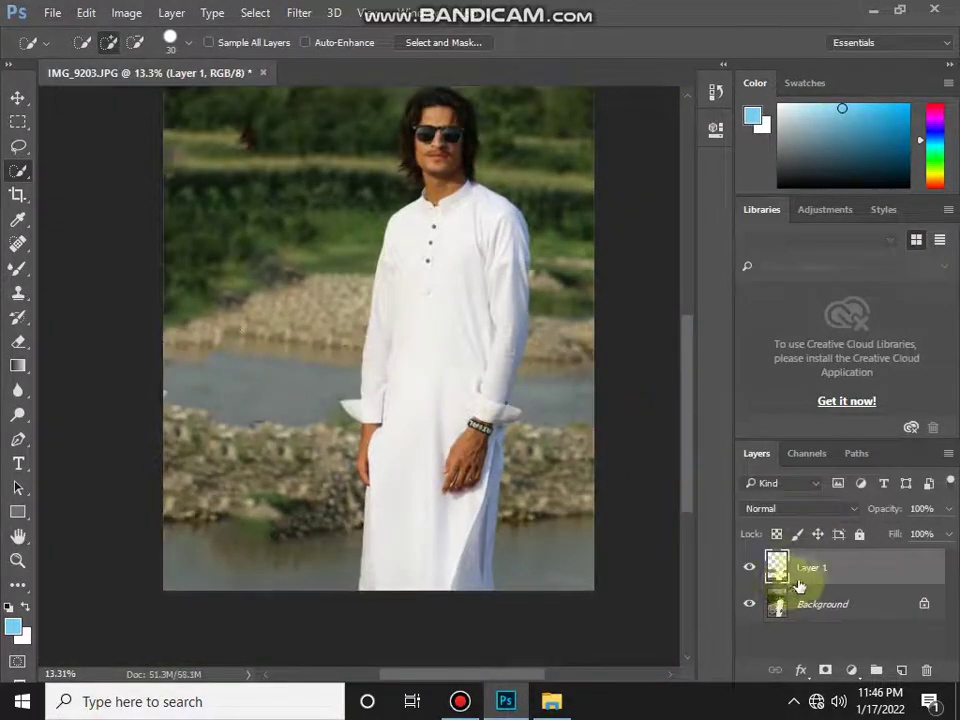
# Step: Apply the Camera Raw Filter to Layer 1 with Temperature -28 and boosted Vibrance
pyautogui.click(299, 13)
pyautogui.click(362, 122)
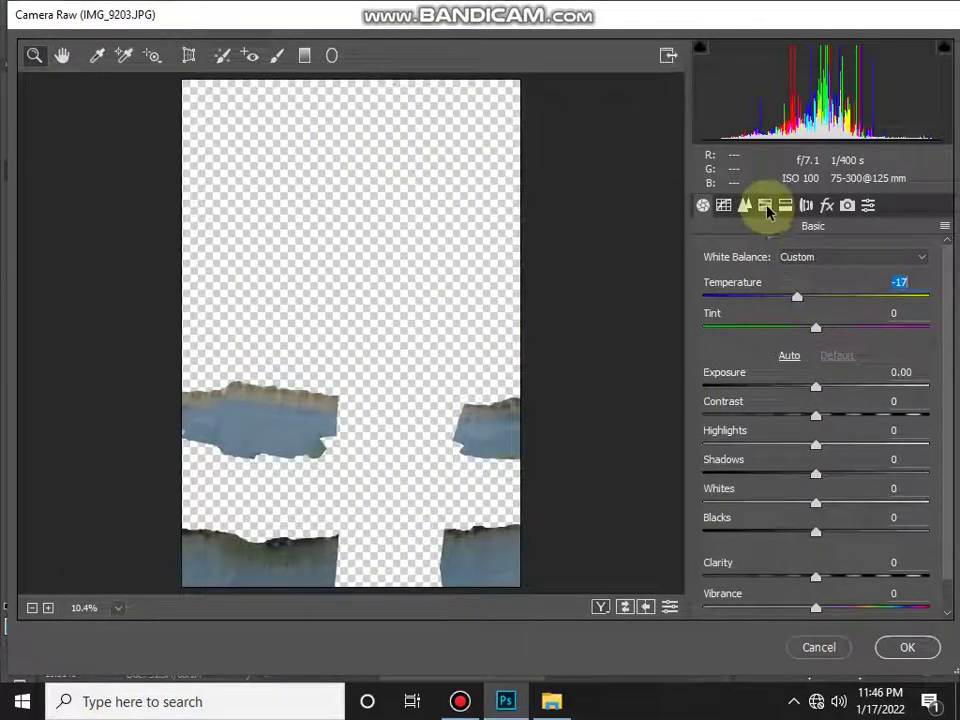
pyautogui.moveTo(810, 300); pyautogui.dragTo(786, 297)
pyautogui.moveTo(816, 608); pyautogui.dragTo(857, 608)
pyautogui.click(895, 647)
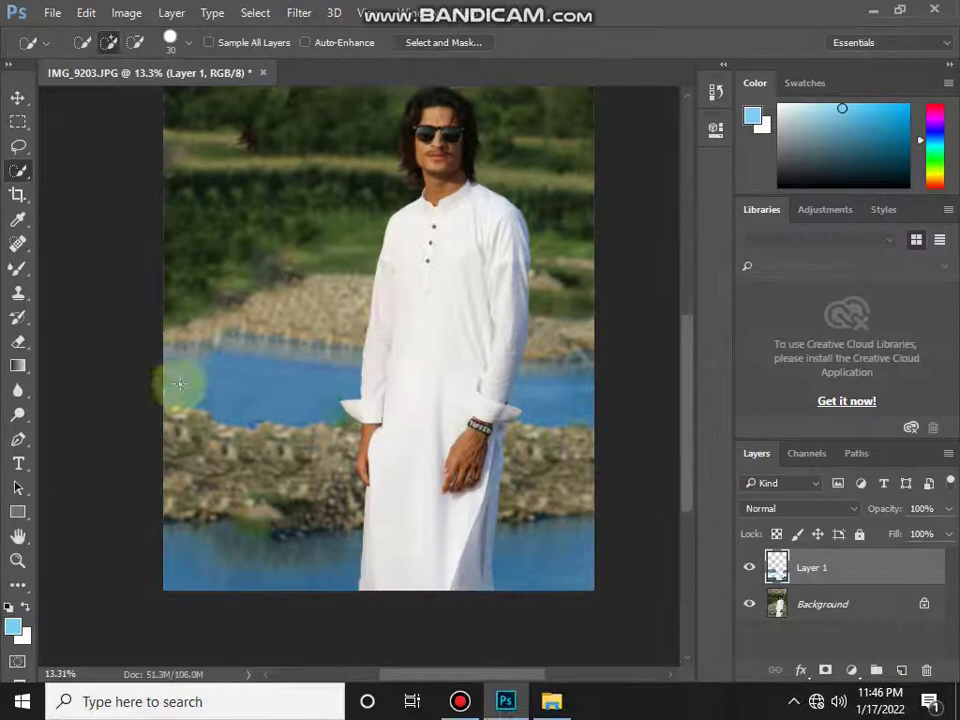
pyautogui.click(18, 341)
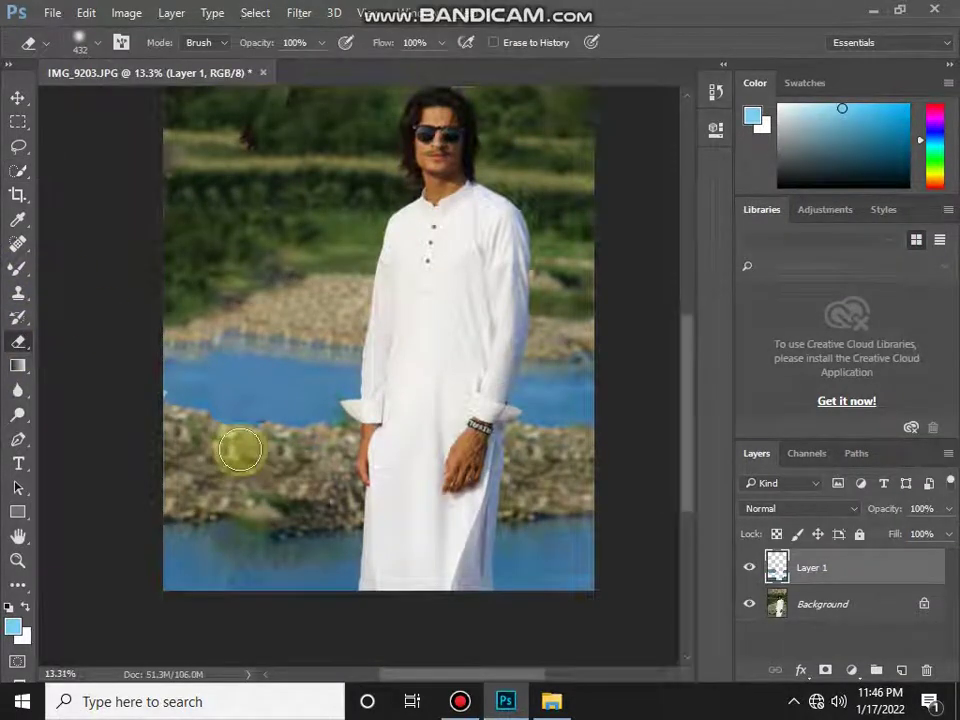
# Step: Zoom and pan along the blue layer's edges over the rocks and sleeve
pyautogui.scroll(5, 240, 451)
pyautogui.scroll(1, 244, 456)
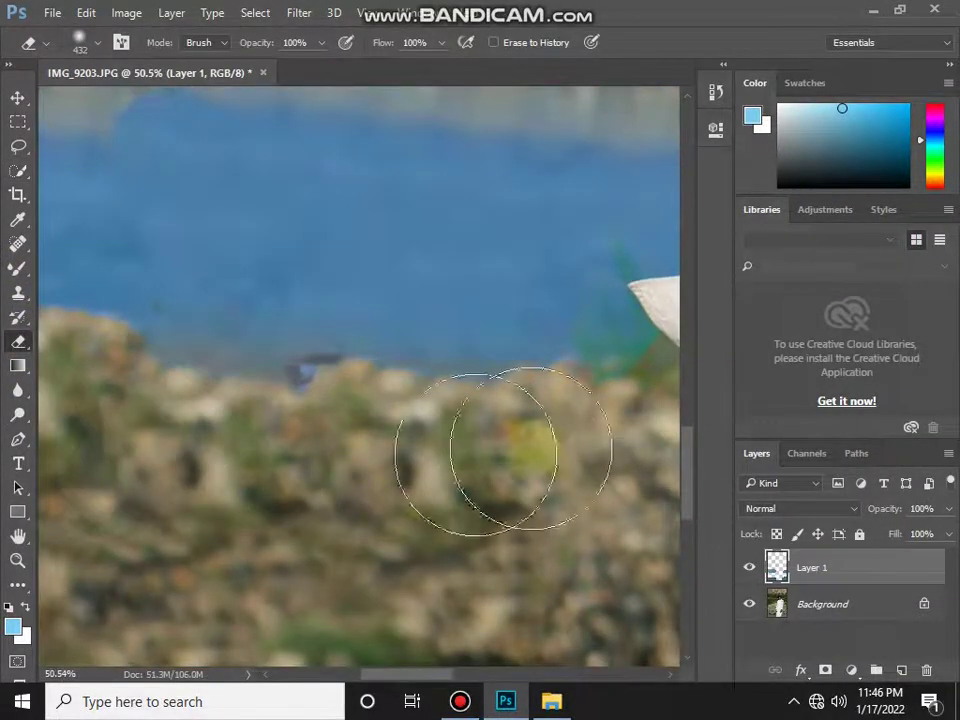
pyautogui.hscroll(-5, 388, 469)
pyautogui.scroll(4, 422, 452)
pyautogui.scroll(1, 462, 209)
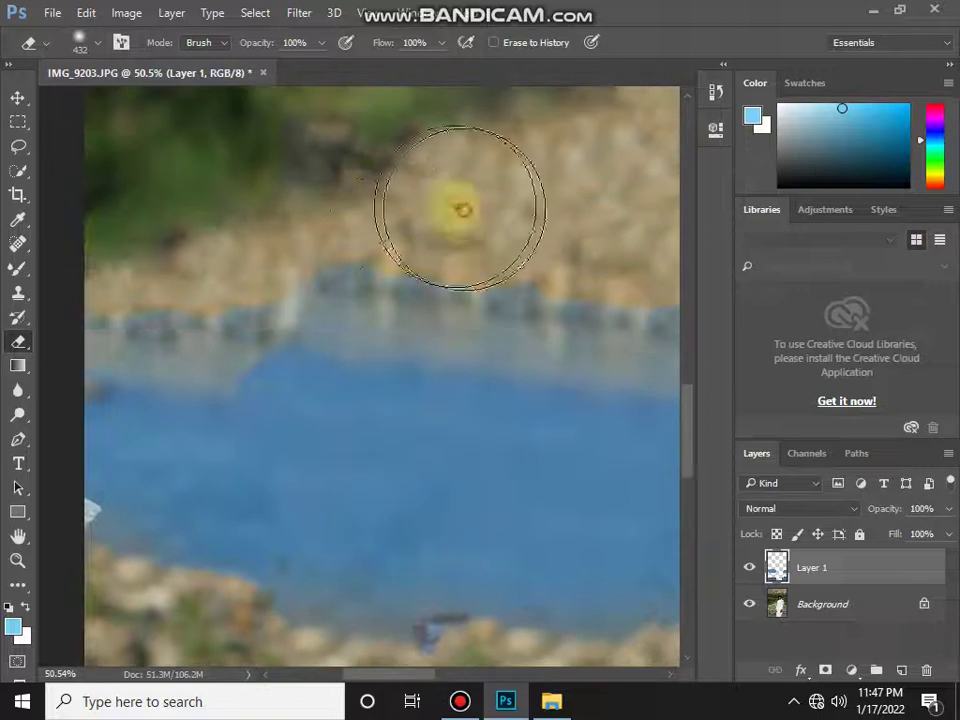
pyautogui.hscroll(2, 553, 227)
pyautogui.hscroll(2, 540, 246)
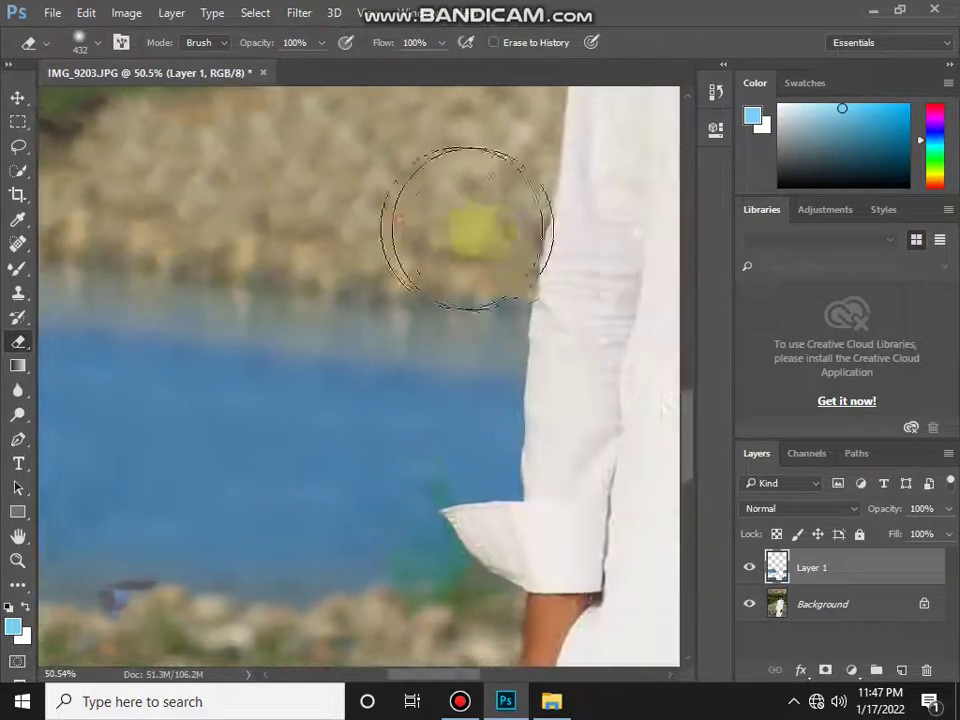
pyautogui.hscroll(-3, 536, 396)
pyautogui.scroll(1, 307, 301)
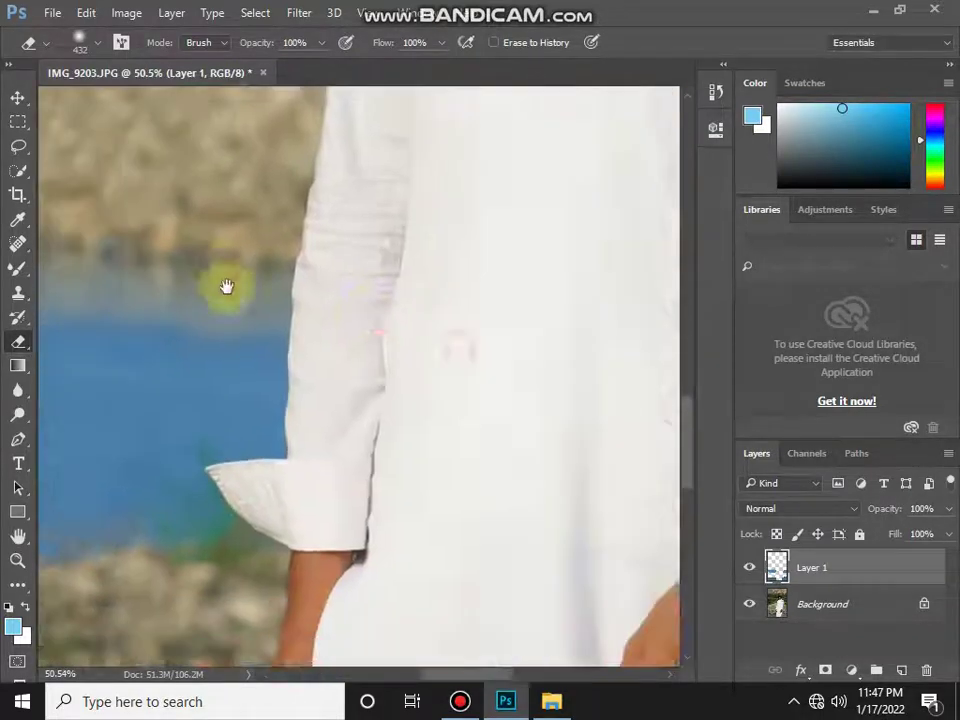
pyautogui.hscroll(4, 307, 301)
pyautogui.scroll(-2, 428, 360)
pyautogui.hscroll(-1, 369, 154)
pyautogui.hscroll(-1, 422, 270)
pyautogui.scroll(-1, 397, 488)
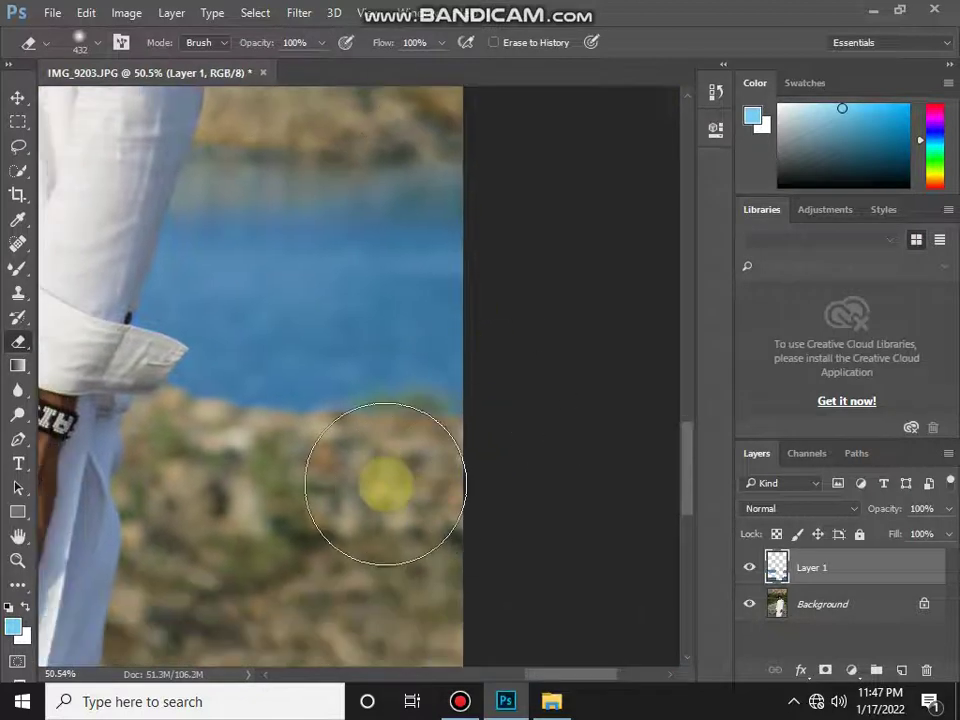
pyautogui.scroll(-1, 280, 420)
pyautogui.scroll(-3, 380, 350)
pyautogui.hscroll(-1, 456, 354)
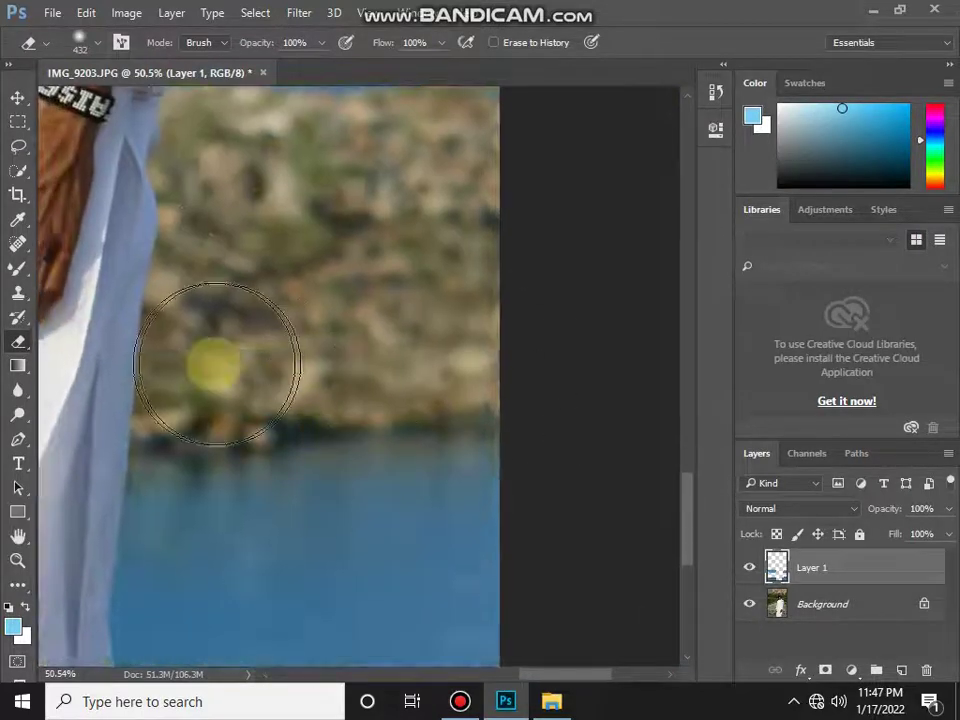
pyautogui.scroll(-3, 332, 364)
pyautogui.scroll(-5, 336, 362)
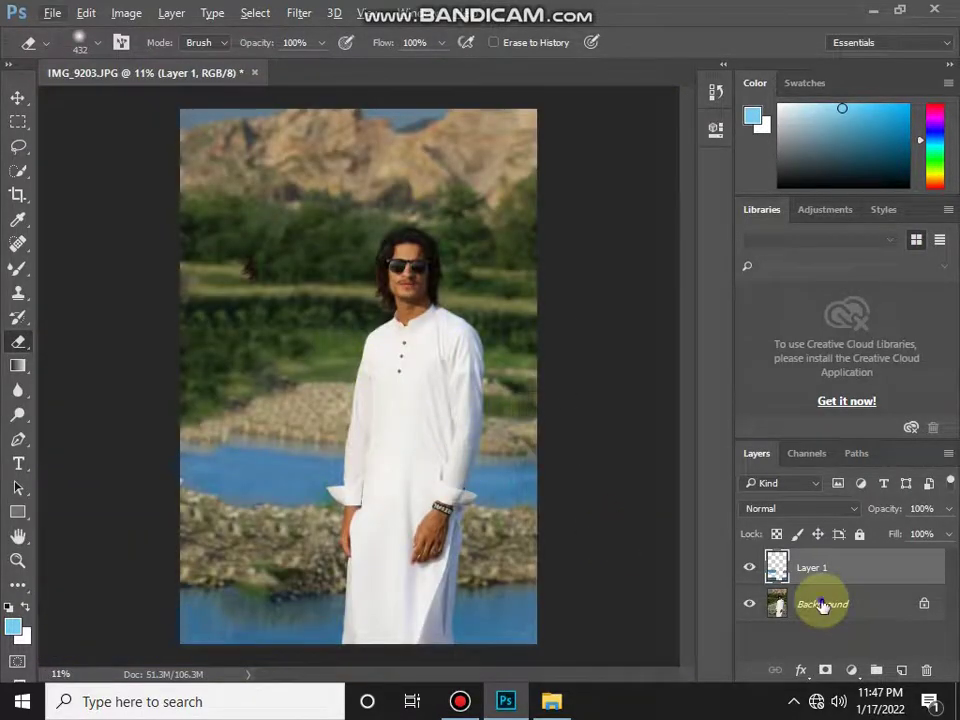
# Step: Merge the blue water layer into Background and duplicate it as Background copy
pyautogui.rightClick(821, 604)
pyautogui.click(814, 518)
pyautogui.click(299, 13)
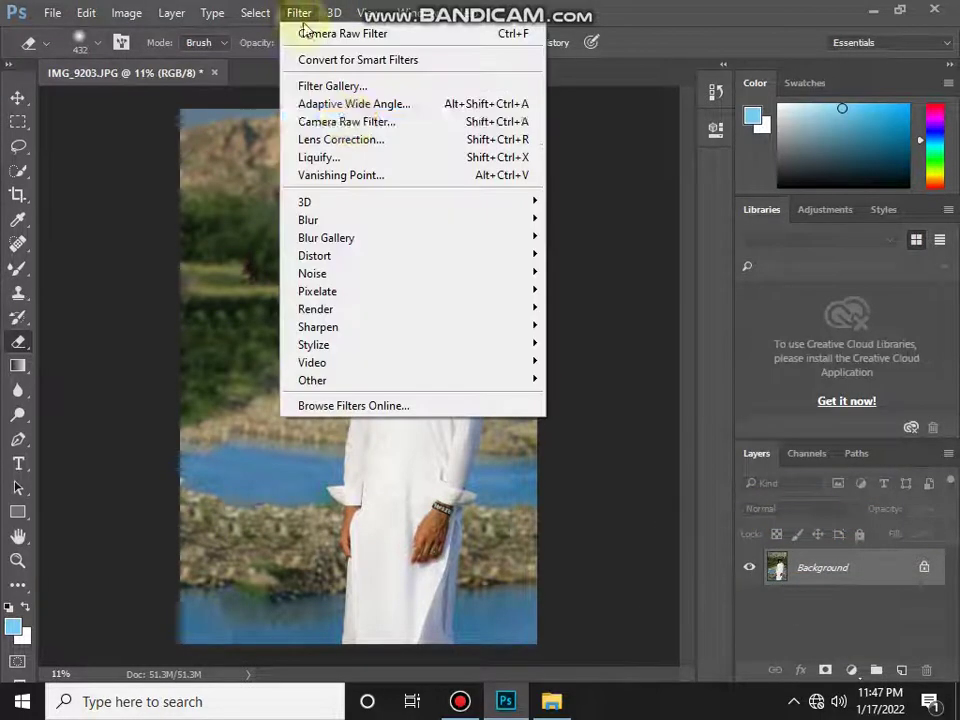
pyautogui.click(855, 574)
pyautogui.hotkey('ctrl', 'j')
# Step: In Camera Raw, set Shadows +66, lower Highlights and Whites, raise Blacks, Contrast -10
pyautogui.click(299, 13)
pyautogui.click(342, 33)
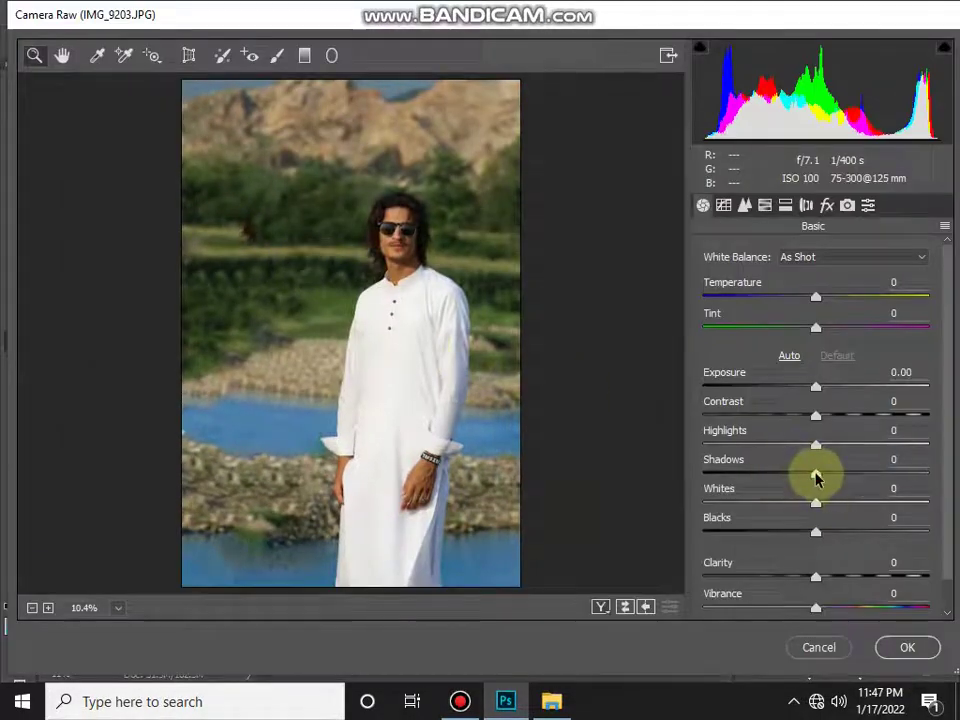
pyautogui.moveTo(816, 474); pyautogui.dragTo(893, 472)
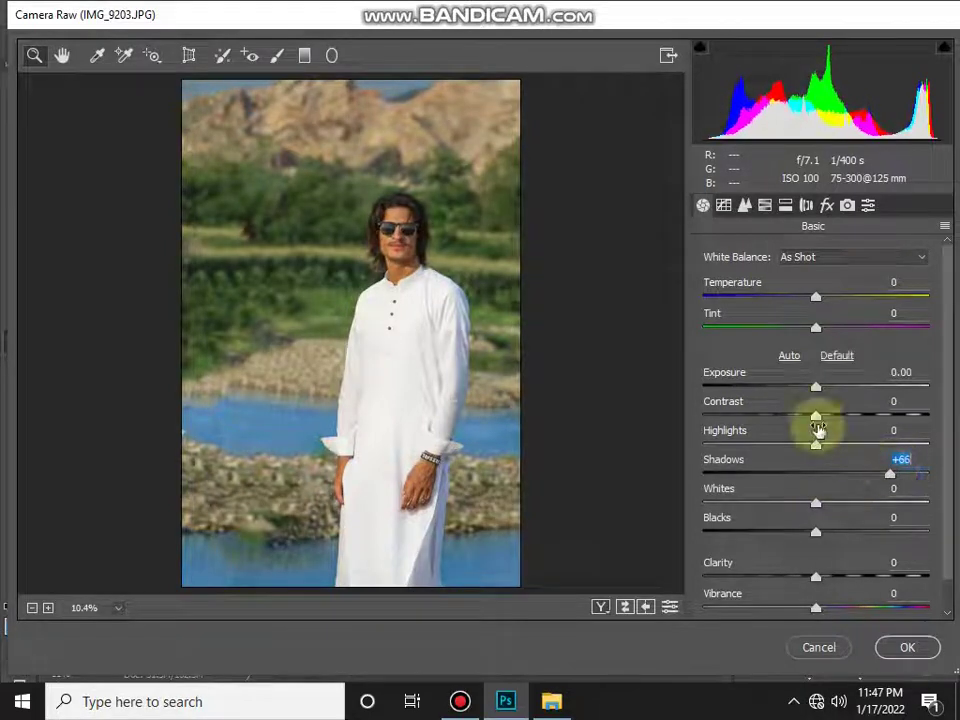
pyautogui.moveTo(816, 442); pyautogui.dragTo(748, 447)
pyautogui.moveTo(816, 501)
pyautogui.mouseDown()
pyautogui.moveTo(791, 502)
pyautogui.moveTo(827, 531)
pyautogui.mouseUp()
pyautogui.moveTo(816, 415); pyautogui.dragTo(806, 416)
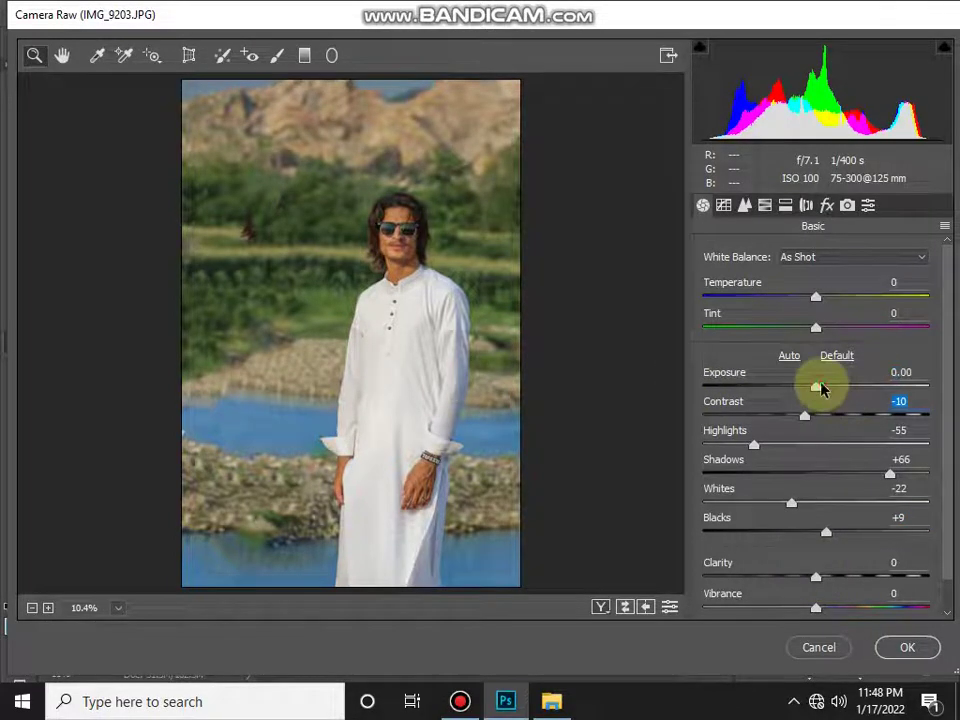
# Step: Boost Yellows saturation, set Greens hue +100, shift Yellows hue toward green, and apply
pyautogui.click(764, 206)
pyautogui.click(772, 285)
pyautogui.moveTo(829, 417)
pyautogui.mouseDown()
pyautogui.moveTo(884, 417)
pyautogui.moveTo(934, 441)
pyautogui.mouseUp()
pyautogui.click(712, 290)
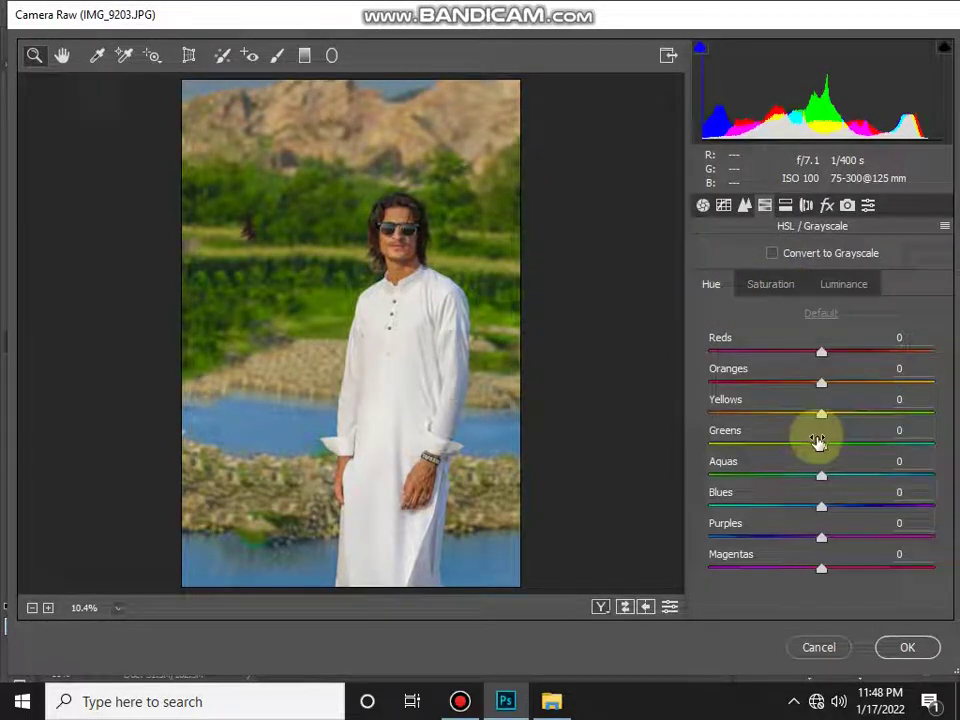
pyautogui.moveTo(816, 442); pyautogui.dragTo(930, 443)
pyautogui.moveTo(858, 413); pyautogui.dragTo(910, 415)
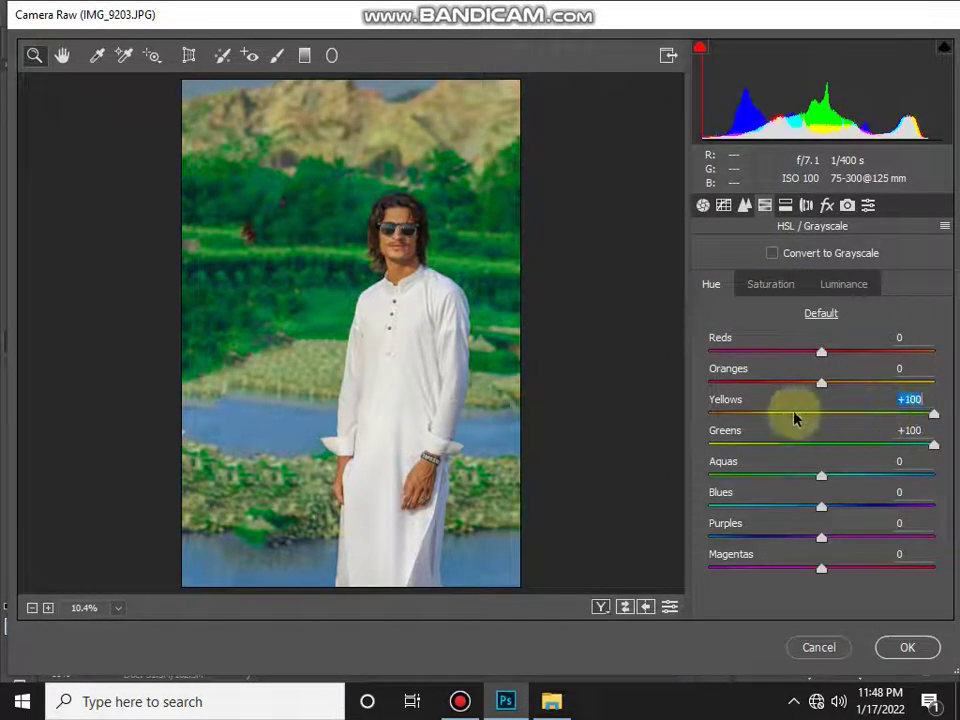
pyautogui.click(782, 287)
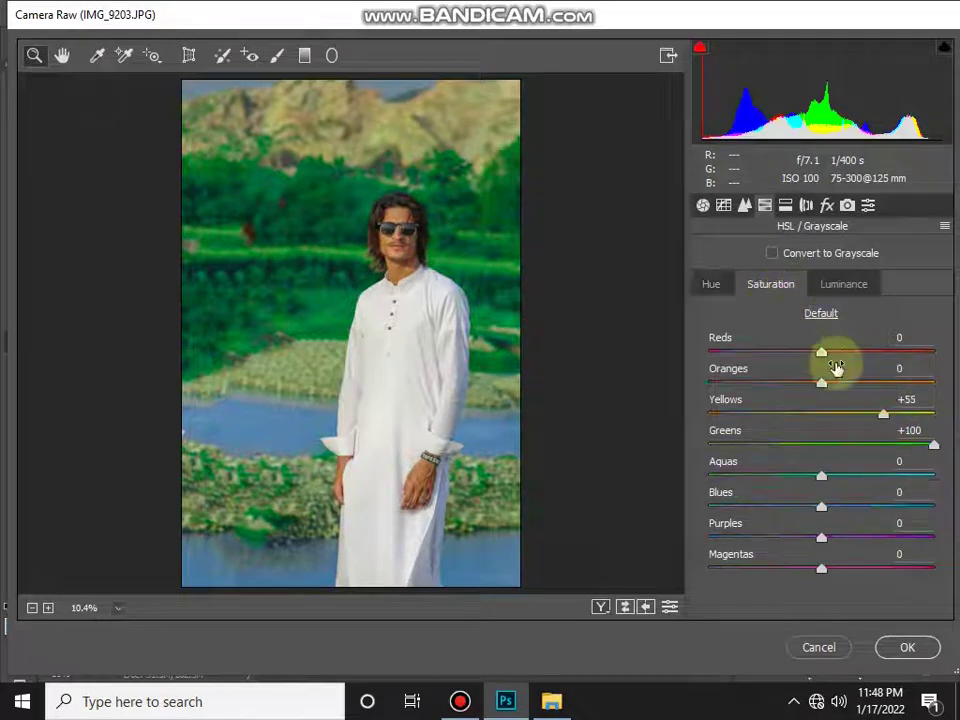
pyautogui.click(905, 647)
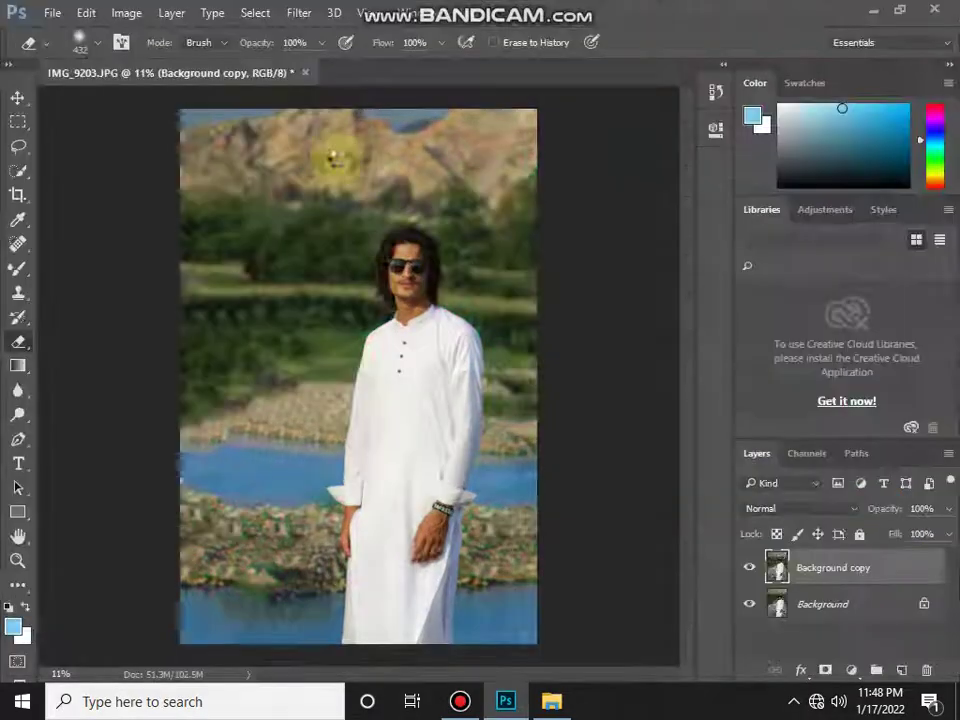
# Step: Reapply Camera Raw with Greens hue +100 and a fine-tuned Yellows hue
pyautogui.click(299, 13)
pyautogui.click(345, 122)
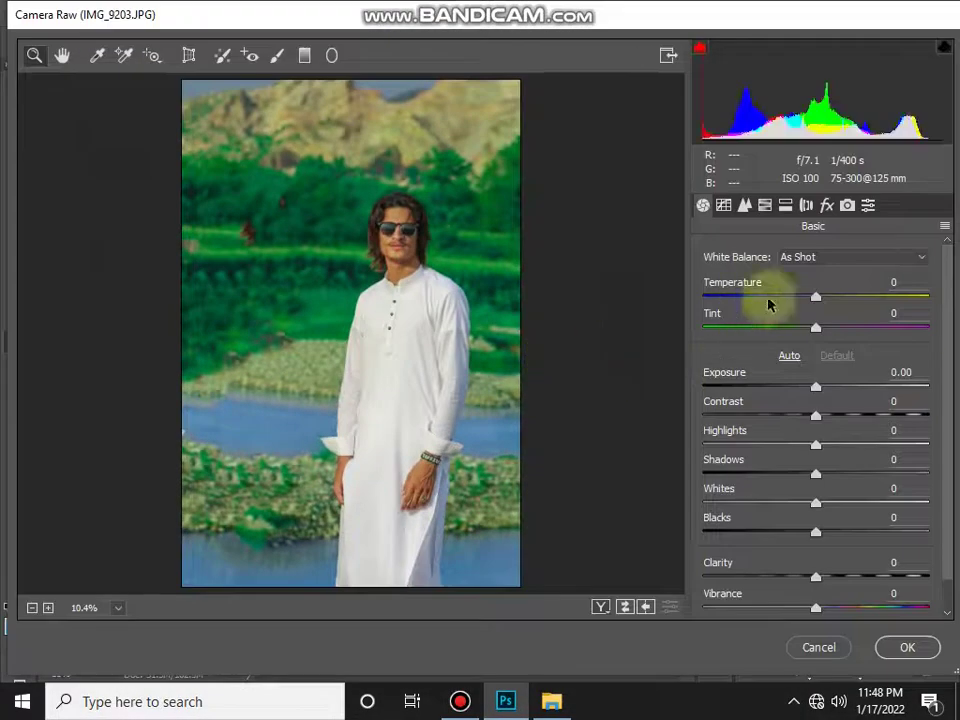
pyautogui.click(766, 205)
pyautogui.moveTo(823, 441); pyautogui.dragTo(955, 437)
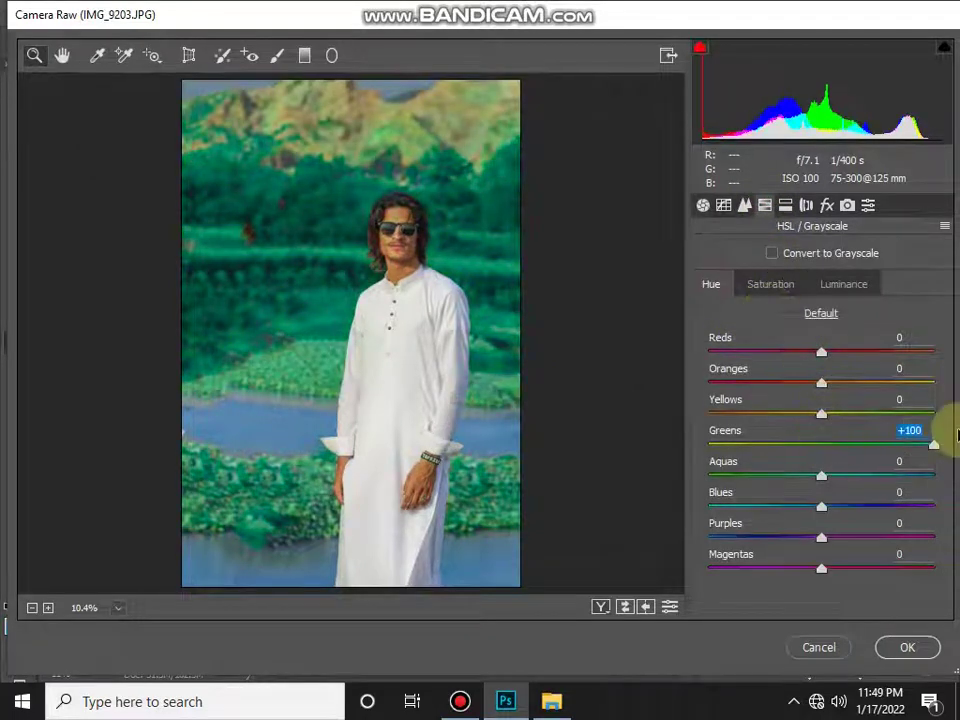
pyautogui.moveTo(889, 410)
pyautogui.mouseDown()
pyautogui.moveTo(799, 433)
pyautogui.moveTo(752, 415)
pyautogui.mouseUp()
pyautogui.click(770, 284)
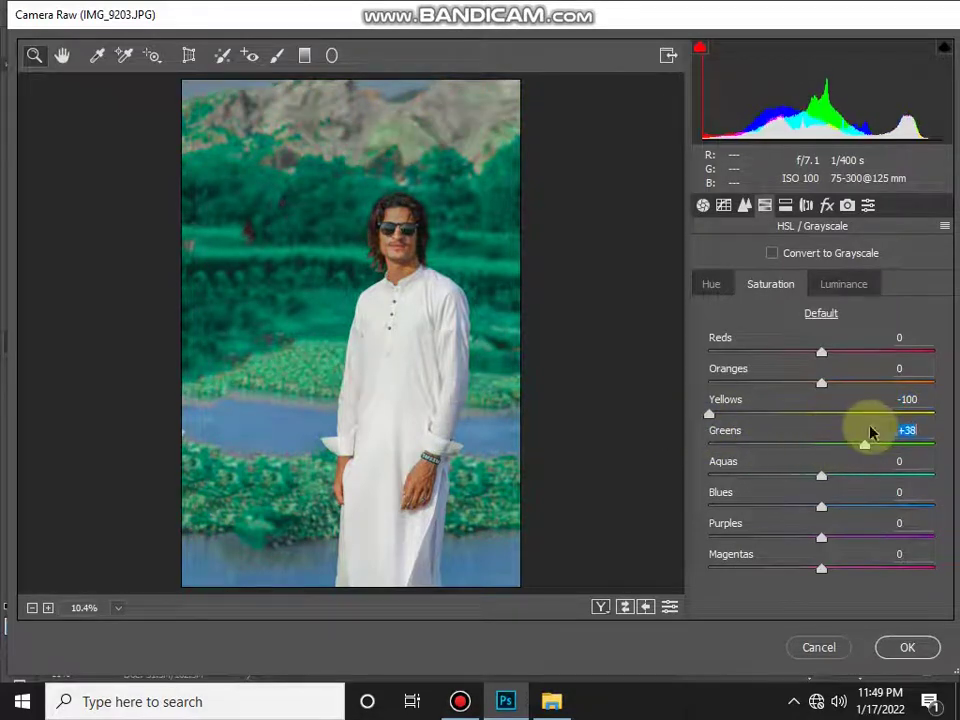
pyautogui.click(907, 647)
# Step: In another Camera Raw pass, push Greens hue toward teal and raise Blues saturation to +70
pyautogui.click(299, 12)
pyautogui.click(345, 119)
pyautogui.click(764, 205)
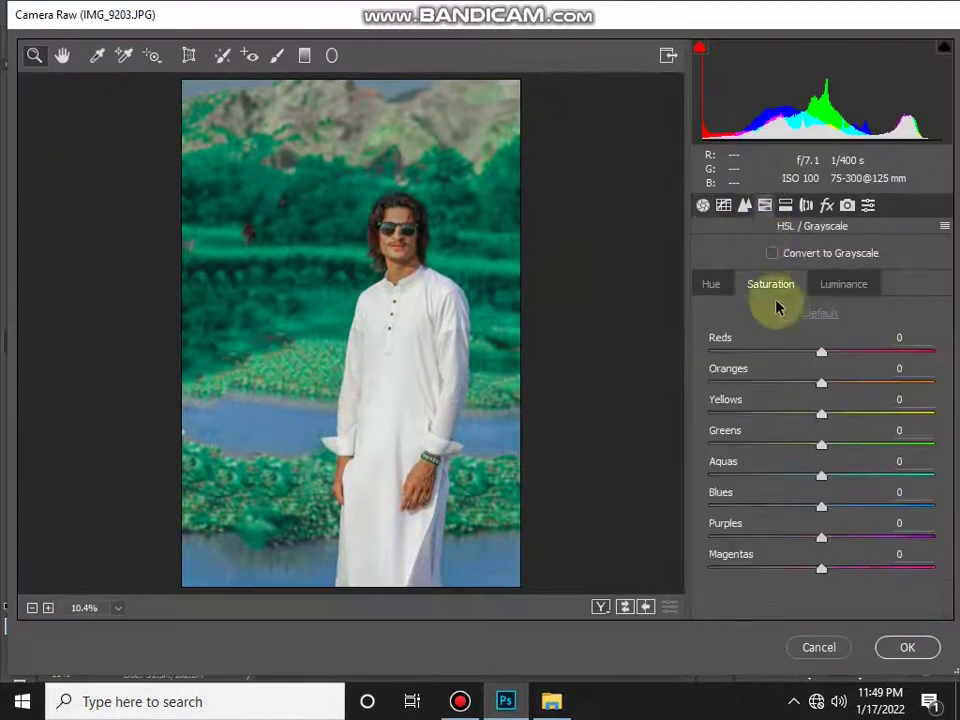
pyautogui.click(711, 284)
pyautogui.moveTo(826, 436); pyautogui.dragTo(943, 436)
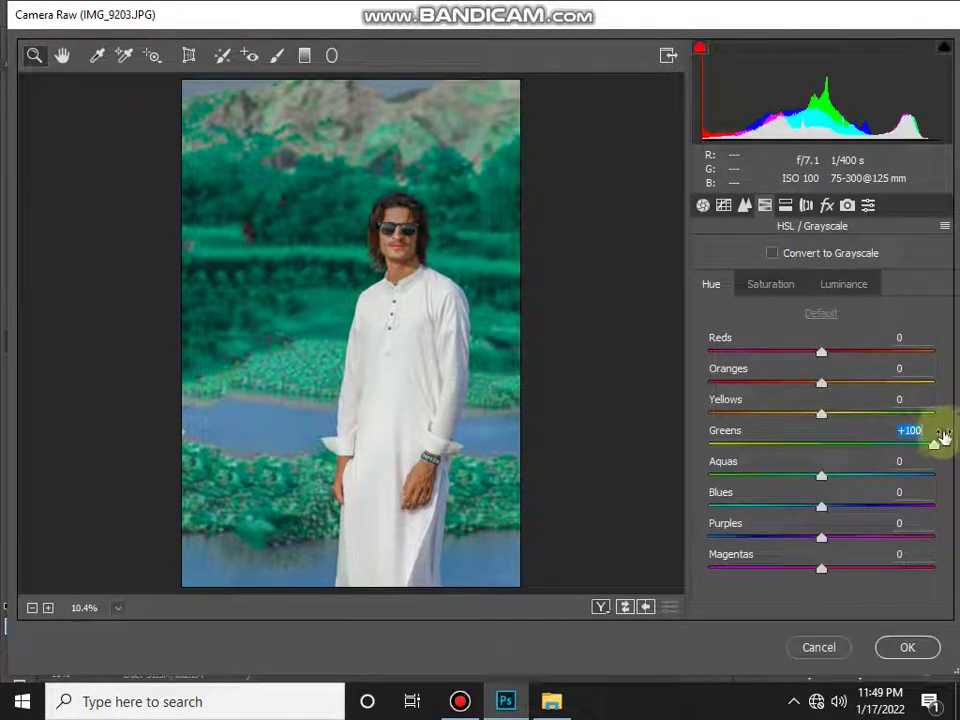
pyautogui.click(771, 284)
pyautogui.moveTo(821, 506); pyautogui.dragTo(900, 504)
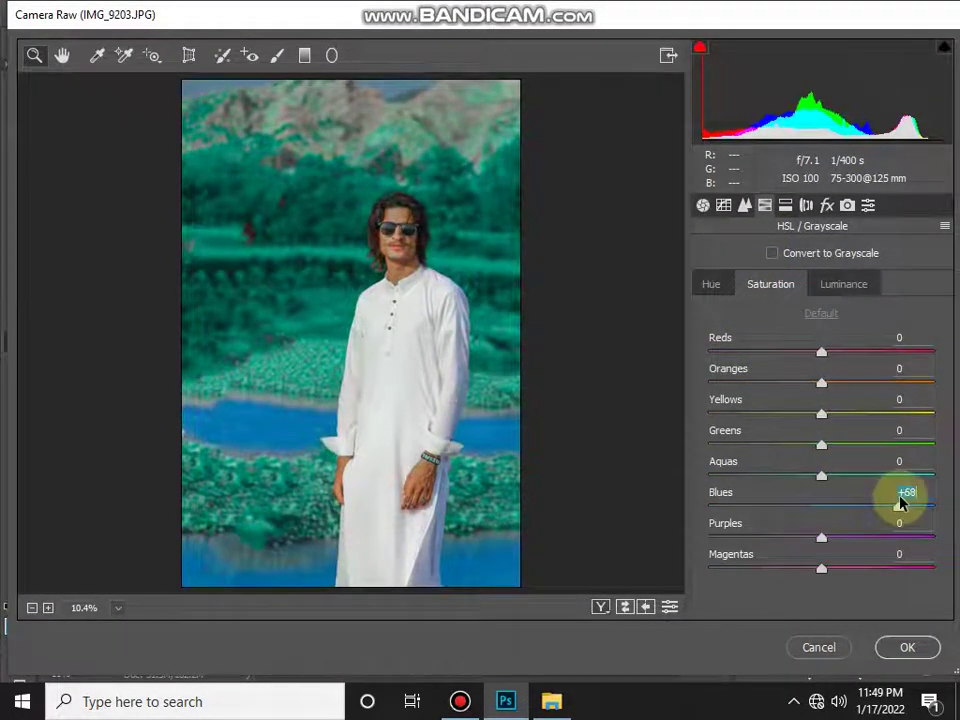
# Step: Lighten Greens and Blues luminance, drop Oranges saturation to -25, and apply
pyautogui.click(840, 284)
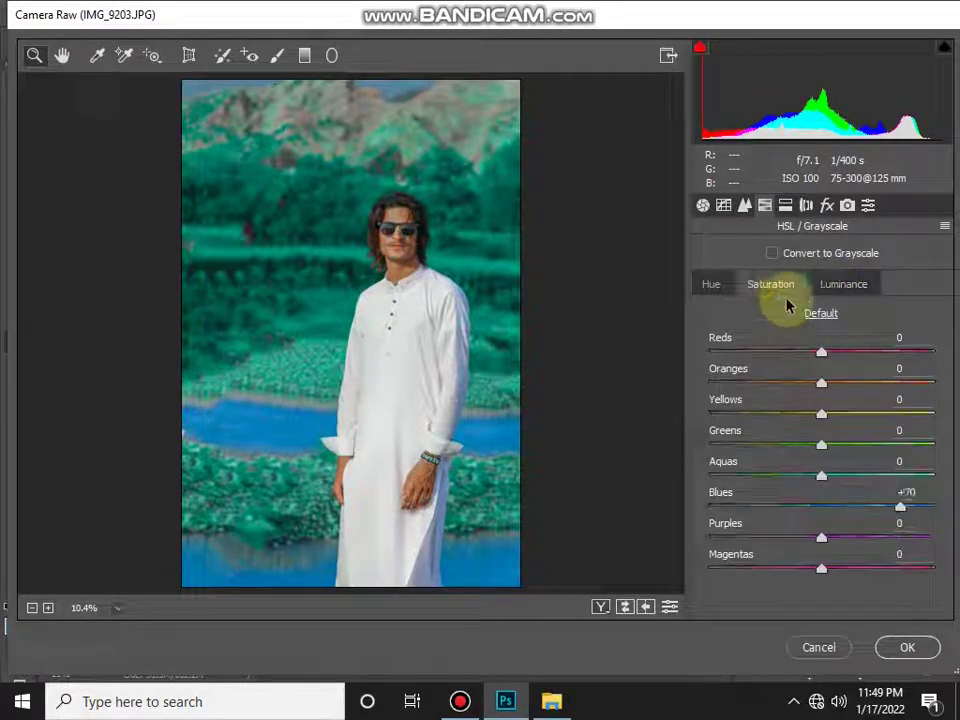
pyautogui.moveTo(821, 444); pyautogui.dragTo(862, 424)
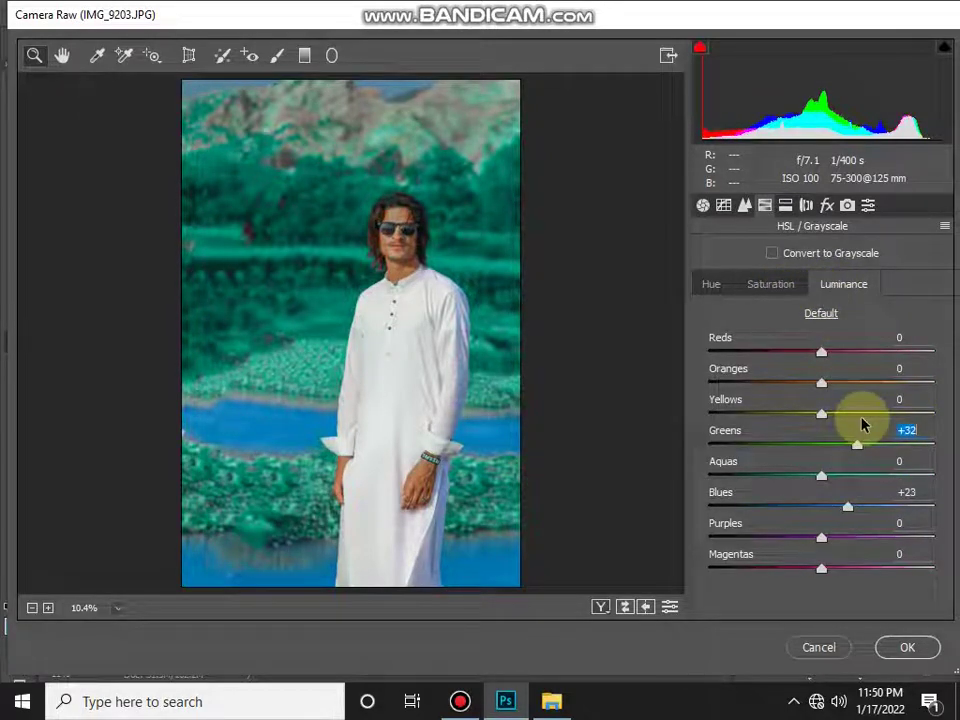
pyautogui.click(778, 283)
pyautogui.click(843, 286)
pyautogui.moveTo(821, 382); pyautogui.dragTo(895, 376)
pyautogui.click(770, 284)
pyautogui.moveTo(810, 384); pyautogui.dragTo(793, 384)
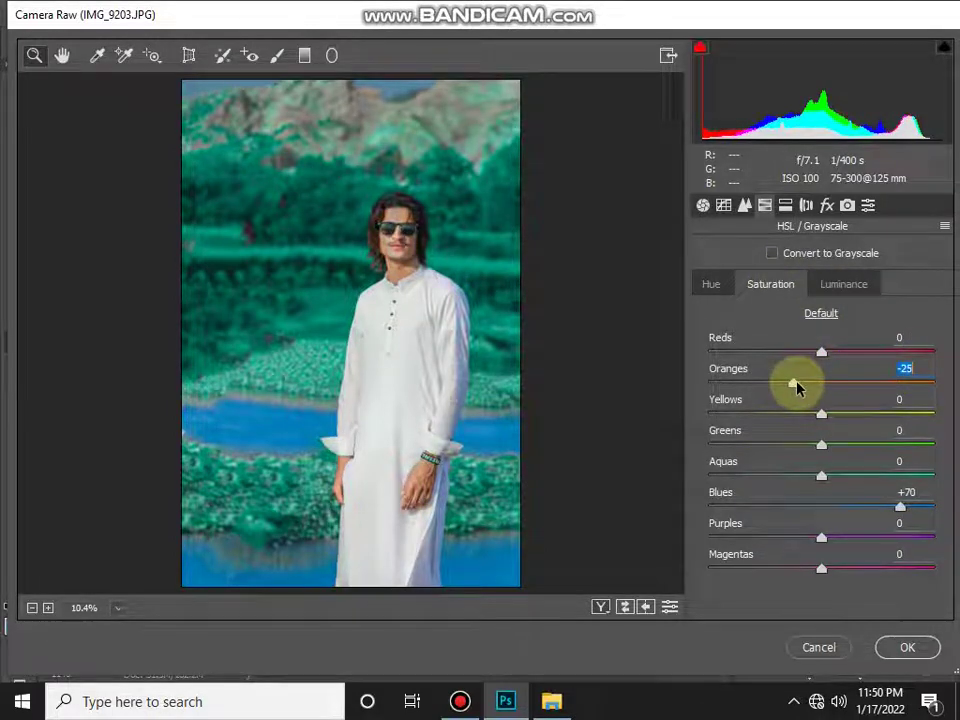
pyautogui.click(907, 647)
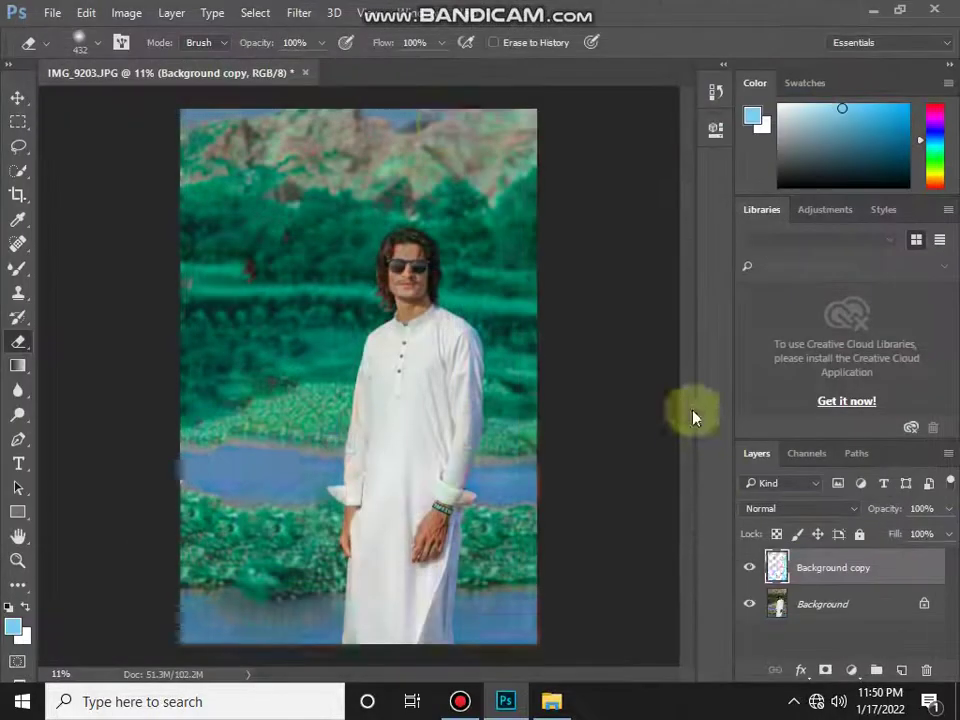
# Step: Apply a final Camera Raw pass with Contrast +14 and Clarity +23
pyautogui.click(299, 12)
pyautogui.click(387, 124)
pyautogui.moveTo(816, 415); pyautogui.dragTo(831, 415)
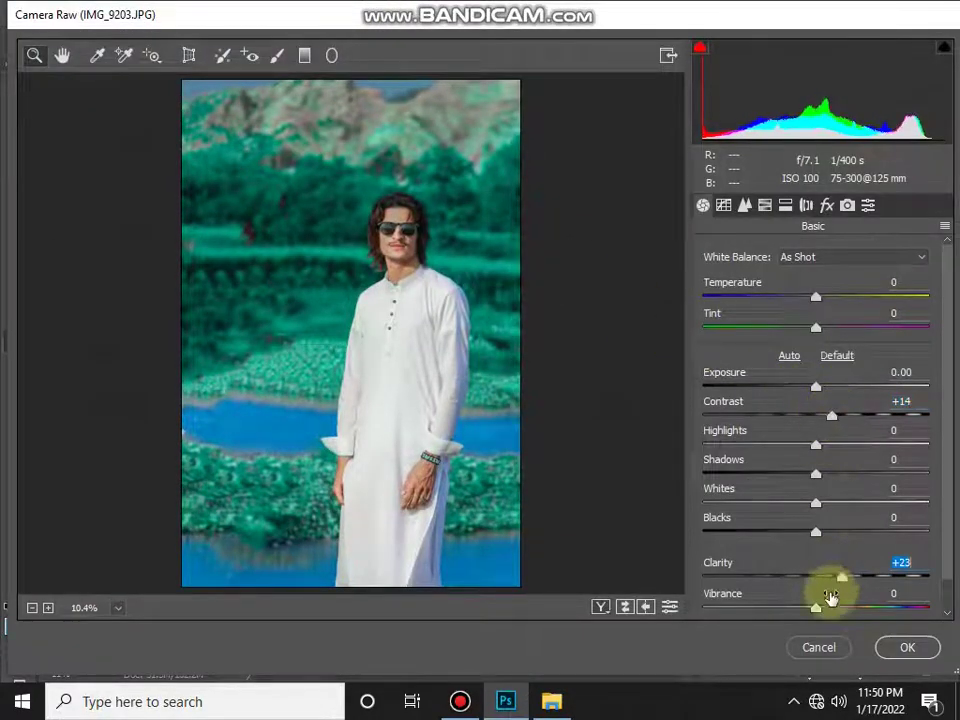
pyautogui.click(907, 647)
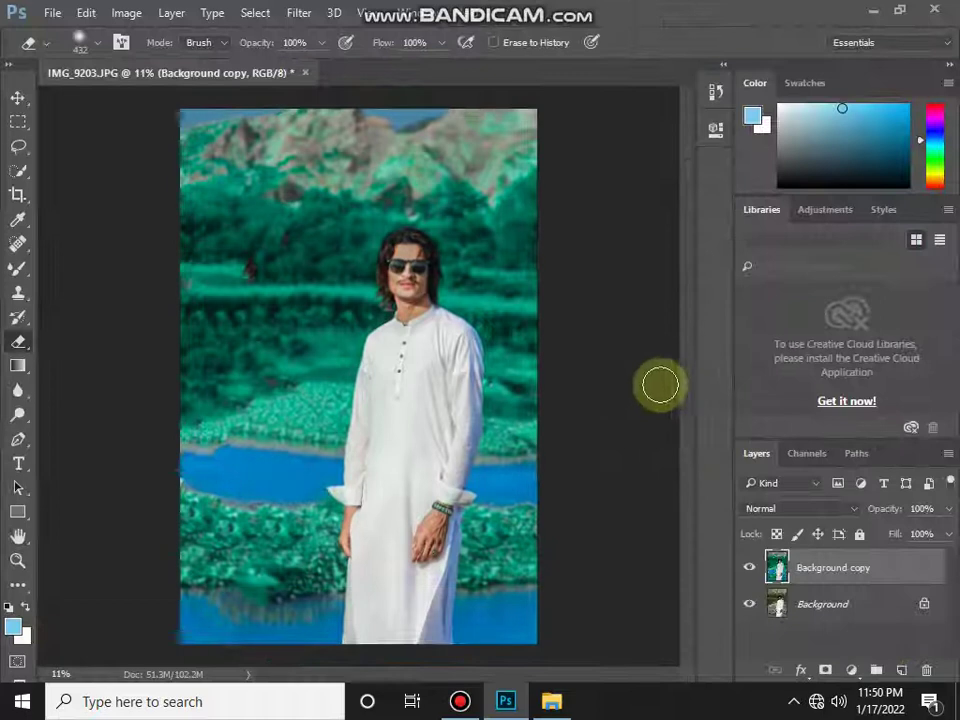
# Step: Duplicate the layer twice and make the top copy a High Pass layer in Linear Light
pyautogui.moveTo(851, 572)
pyautogui.mouseDown()
pyautogui.moveTo(907, 647)
pyautogui.moveTo(900, 665)
pyautogui.mouseUp()
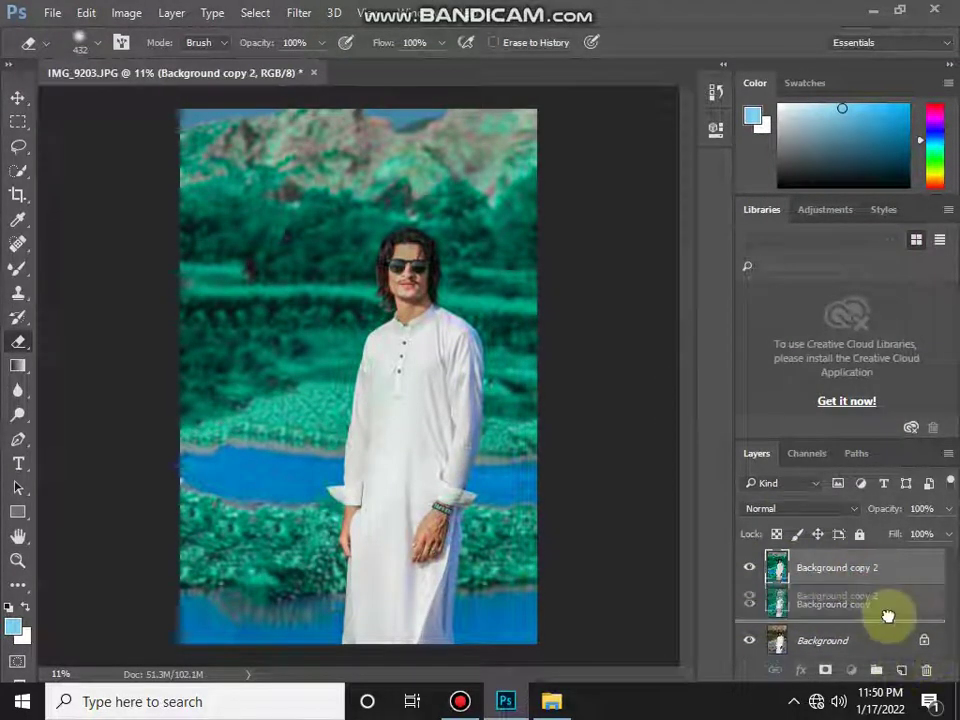
pyautogui.hotkey('ctrl', 'j')
pyautogui.click(299, 13)
pyautogui.moveTo(312, 380)
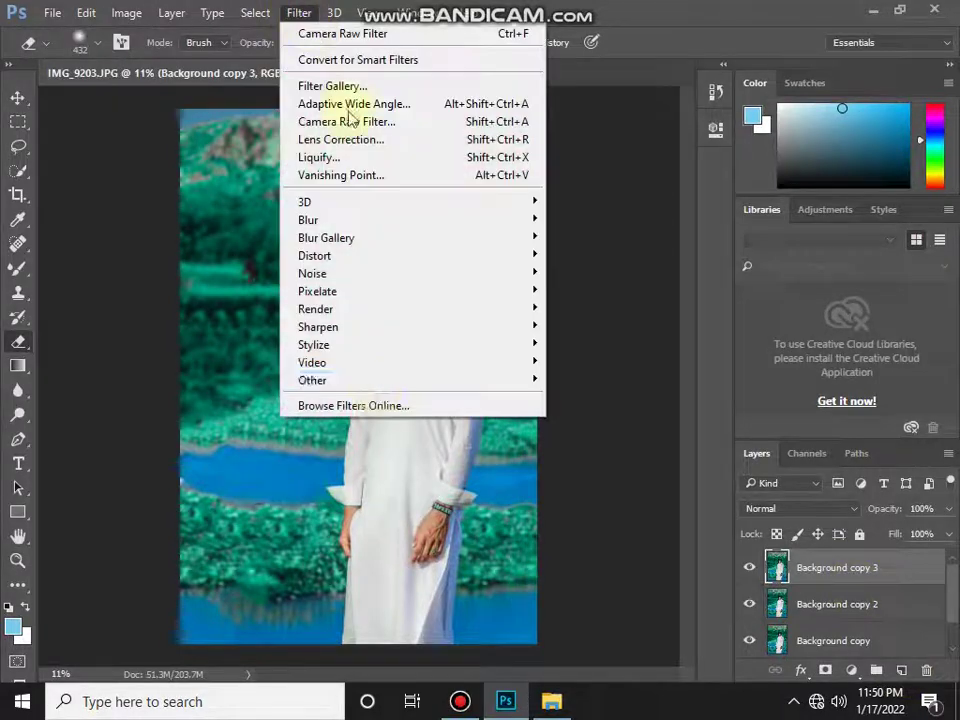
pyautogui.click(583, 394)
pyautogui.press('Return')
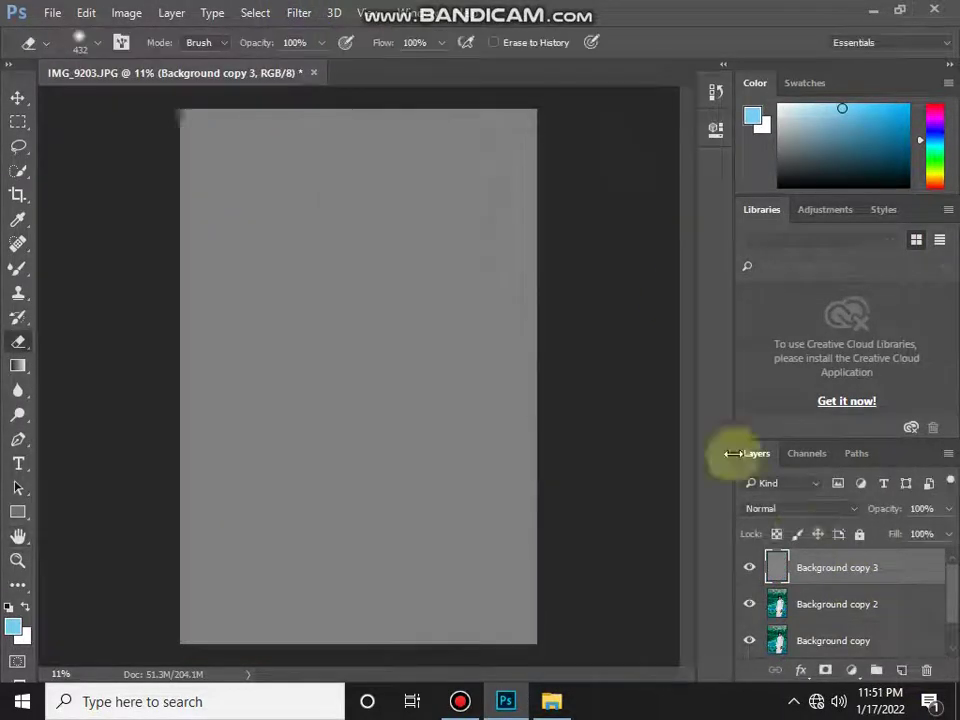
pyautogui.click(795, 508)
pyautogui.click(775, 359)
# Step: Select Background copy 2 and switch to the Mixer Brush tool
pyautogui.click(810, 604)
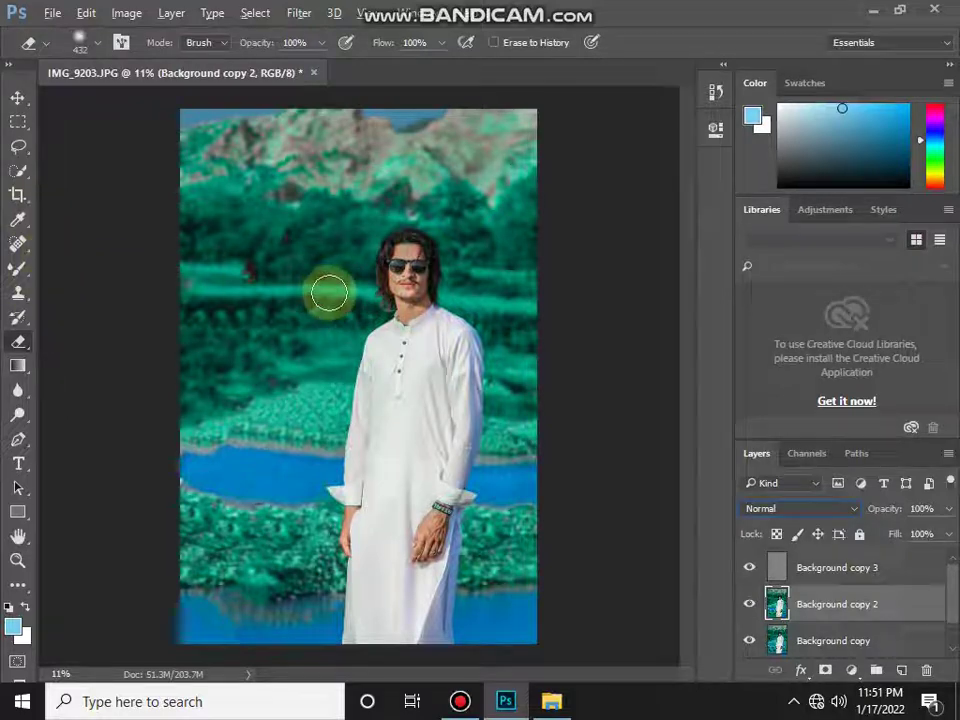
pyautogui.click(17, 268)
pyautogui.click(86, 319)
pyautogui.click(17, 97)
pyautogui.scroll(3, 487, 293)
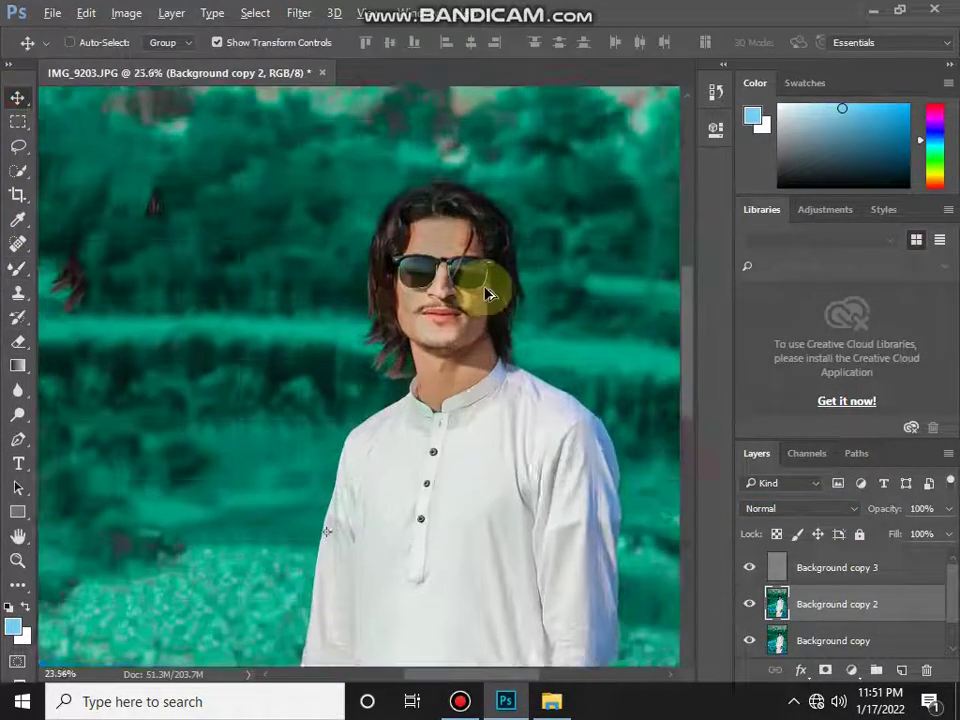
# Step: Choose the Mixer Brush tip and size for skin blending
pyautogui.scroll(5, 487, 293)
pyautogui.rightClick(17, 268)
pyautogui.click(86, 317)
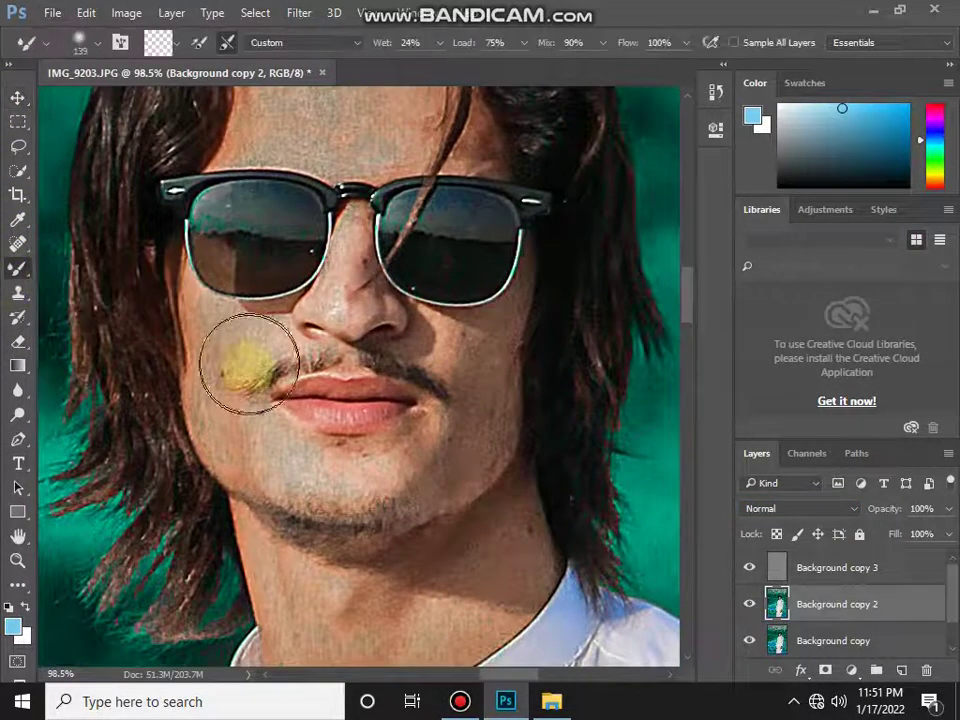
pyautogui.rightClick(310, 410)
pyautogui.press('Return')
pyautogui.press('Return')
pyautogui.scroll(5, 386, 193)
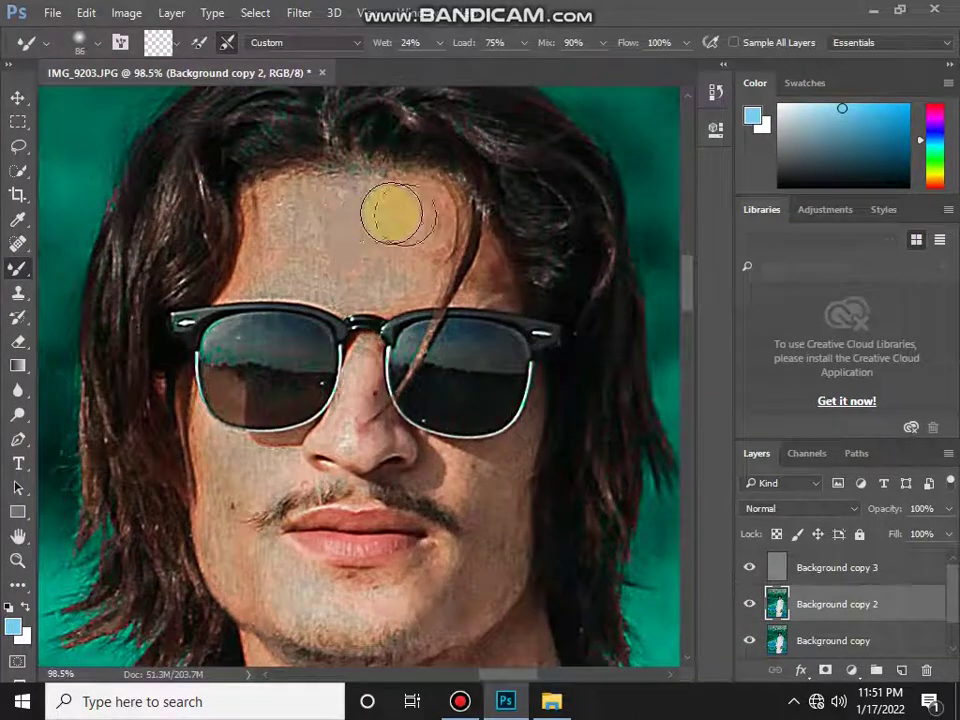
# Step: Smooth the skin on the forehead, cheeks, and from the nose down the chin
pyautogui.moveTo(360, 195)
pyautogui.mouseDown()
pyautogui.moveTo(291, 214)
pyautogui.moveTo(371, 272)
pyautogui.moveTo(429, 261)
pyautogui.moveTo(322, 282)
pyautogui.moveTo(343, 285)
pyautogui.moveTo(339, 197)
pyautogui.moveTo(477, 235)
pyautogui.mouseUp()
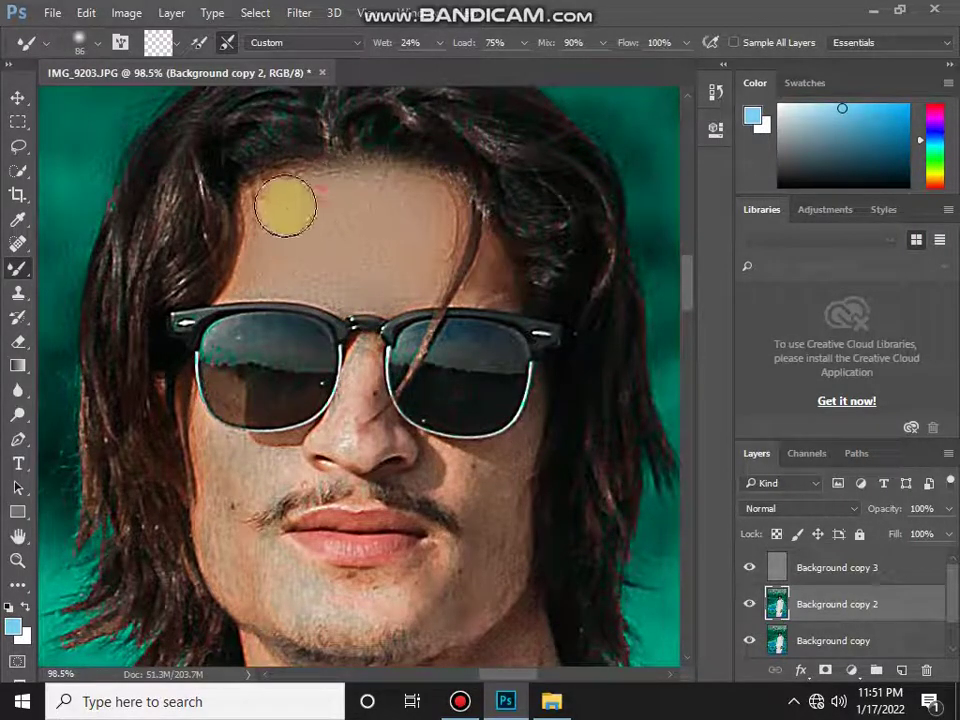
pyautogui.moveTo(355, 377); pyautogui.dragTo(343, 277)
pyautogui.moveTo(253, 368); pyautogui.dragTo(232, 472)
pyautogui.moveTo(304, 507)
pyautogui.mouseDown()
pyautogui.moveTo(242, 480)
pyautogui.moveTo(216, 386)
pyautogui.moveTo(439, 506)
pyautogui.moveTo(478, 480)
pyautogui.moveTo(489, 403)
pyautogui.moveTo(499, 439)
pyautogui.moveTo(497, 422)
pyautogui.moveTo(441, 378)
pyautogui.moveTo(512, 355)
pyautogui.mouseUp()
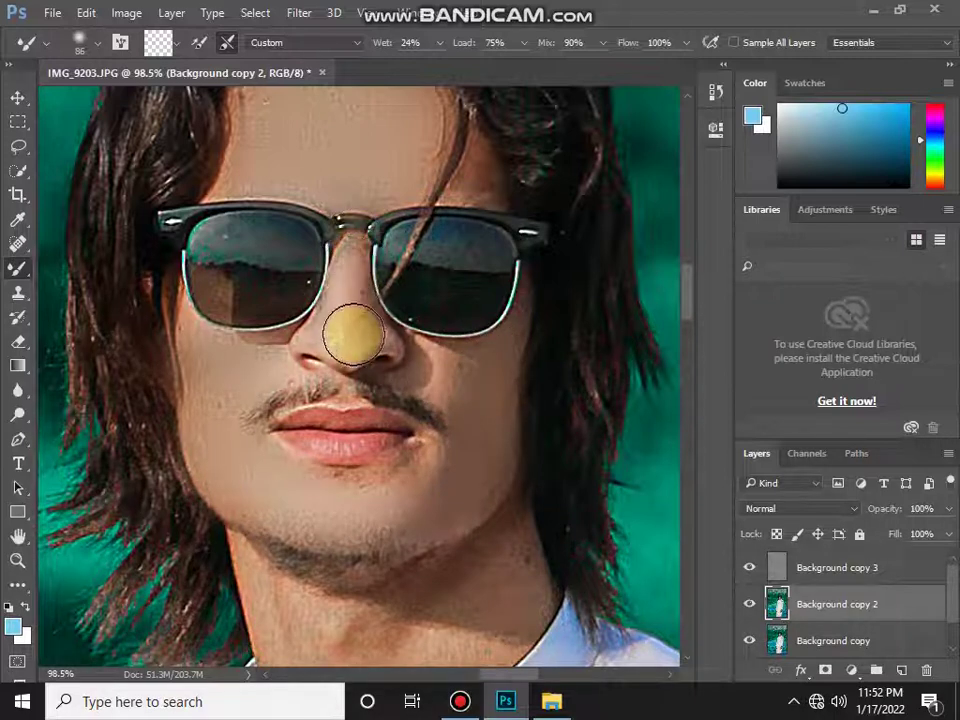
pyautogui.moveTo(316, 334)
pyautogui.mouseDown()
pyautogui.moveTo(407, 369)
pyautogui.moveTo(429, 476)
pyautogui.moveTo(514, 557)
pyautogui.moveTo(443, 582)
pyautogui.moveTo(529, 570)
pyautogui.mouseUp()
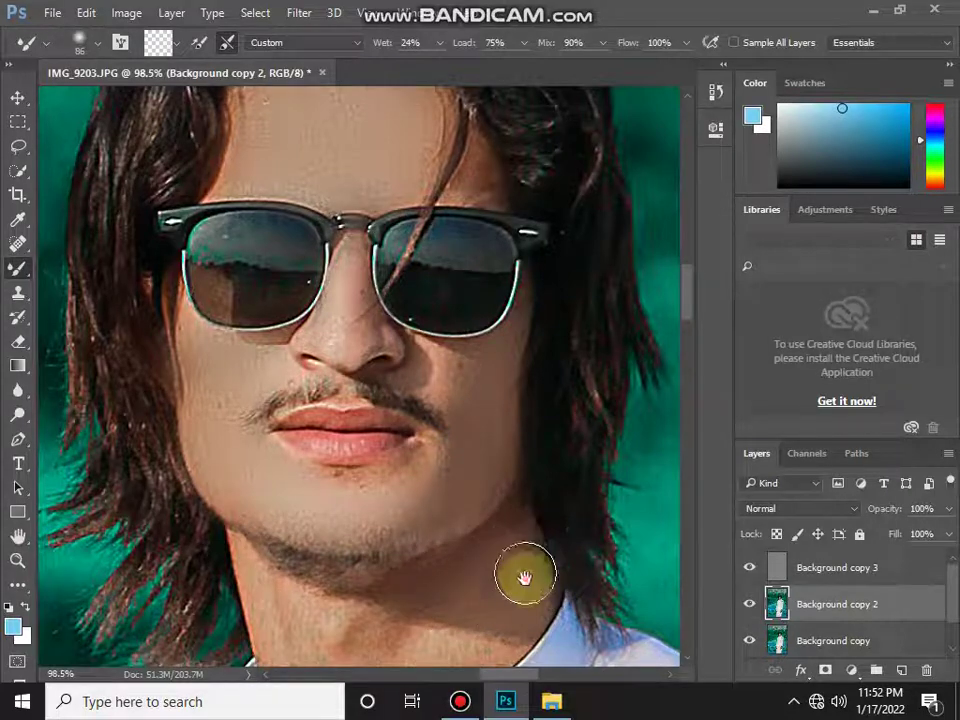
# Step: Smooth the neck skin below the jaw
pyautogui.scroll(-2, 525, 574)
pyautogui.moveTo(419, 567); pyautogui.dragTo(375, 612)
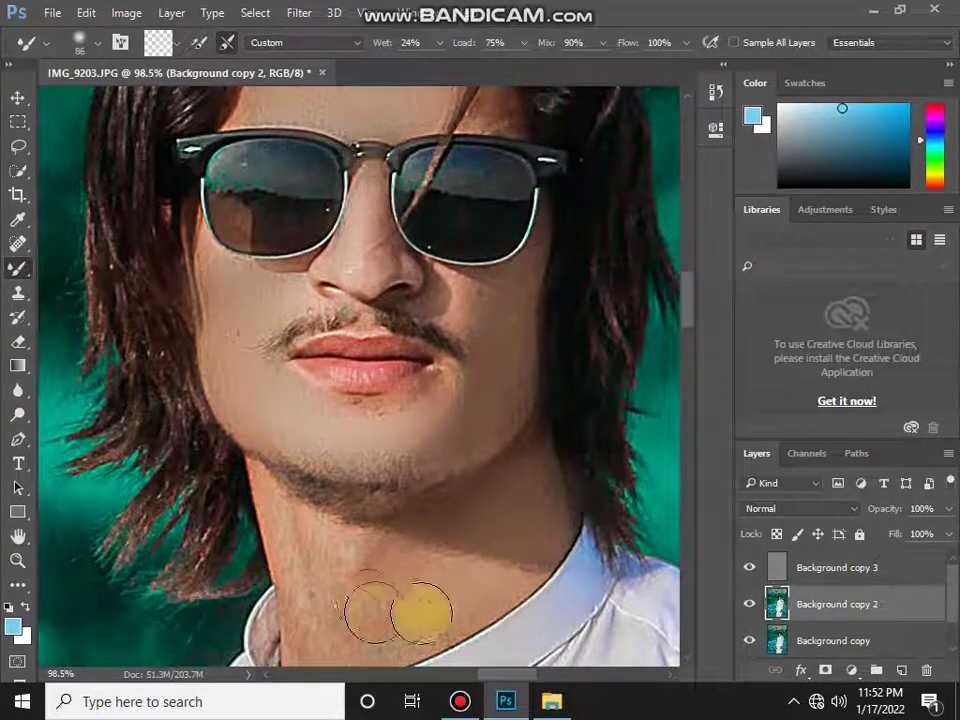
pyautogui.scroll(-5, 317, 553)
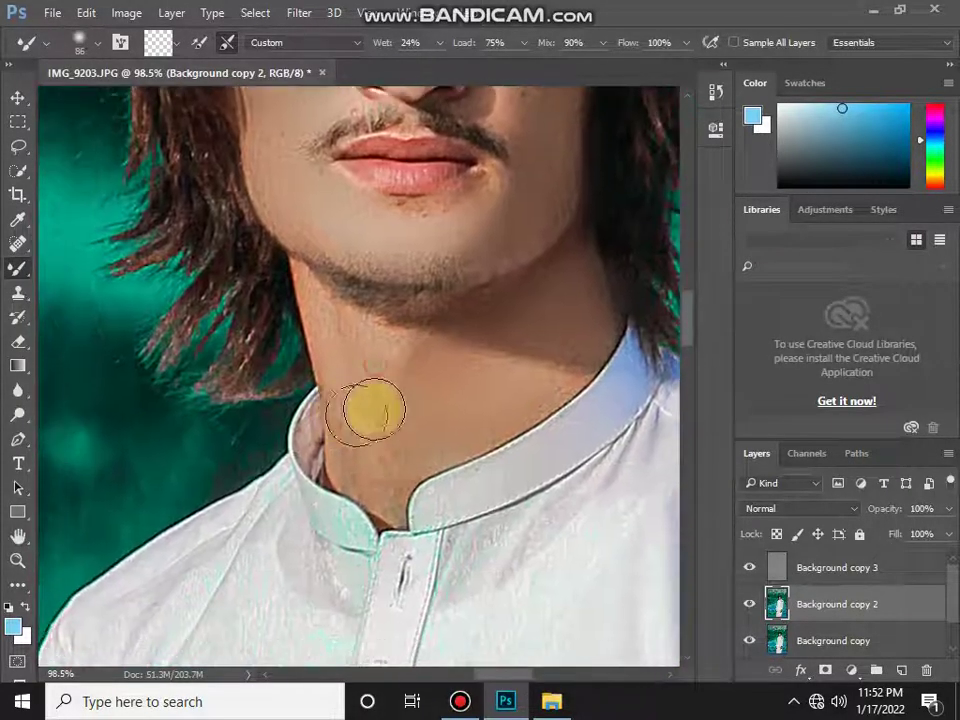
pyautogui.moveTo(396, 468)
pyautogui.mouseDown()
pyautogui.moveTo(364, 476)
pyautogui.moveTo(385, 493)
pyautogui.moveTo(381, 402)
pyautogui.moveTo(398, 390)
pyautogui.mouseUp()
# Step: Zoom out to view the whole teal-graded portrait
pyautogui.scroll(-5, 398, 390)
pyautogui.scroll(1, 381, 548)
pyautogui.scroll(-2, 407, 514)
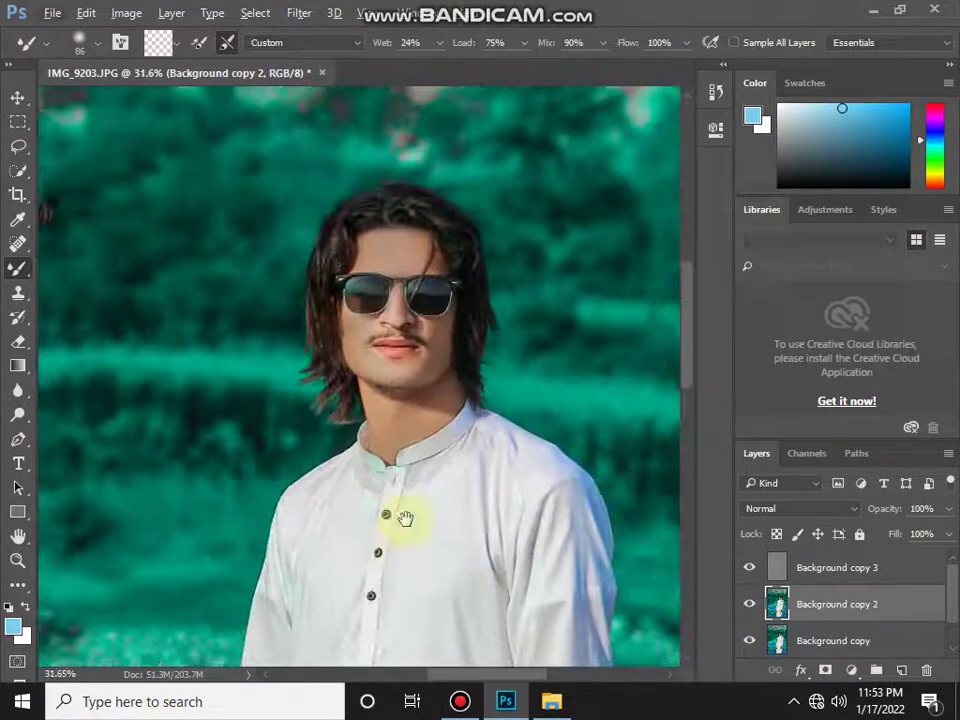
pyautogui.scroll(-5, 303, 483)
pyautogui.scroll(2, 440, 540)
pyautogui.scroll(3, 452, 460)
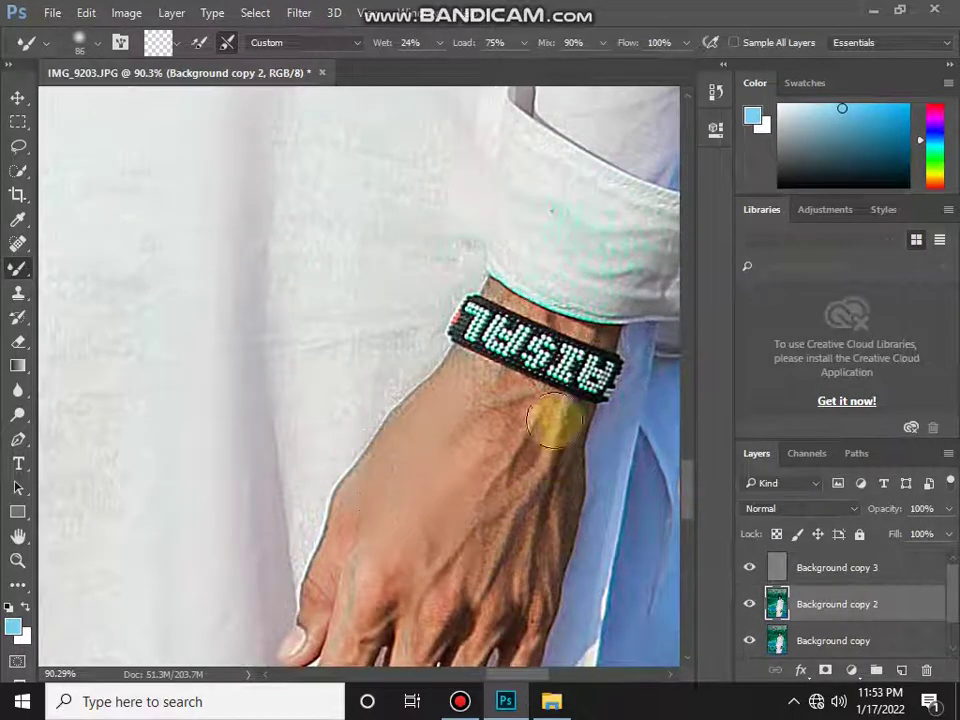
pyautogui.scroll(-3, 500, 440)
pyautogui.hscroll(-5, 480, 540)
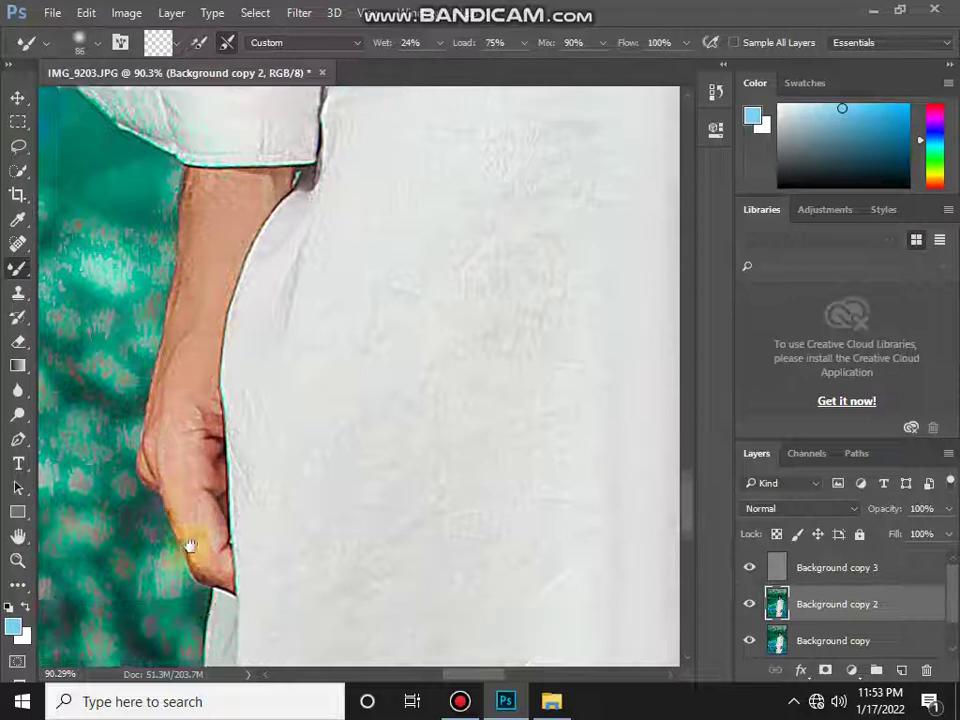
pyautogui.scroll(-2, 190, 560)
pyautogui.scroll(-2, 412, 600)
pyautogui.scroll(-3, 412, 600)
pyautogui.scroll(-2, 412, 600)
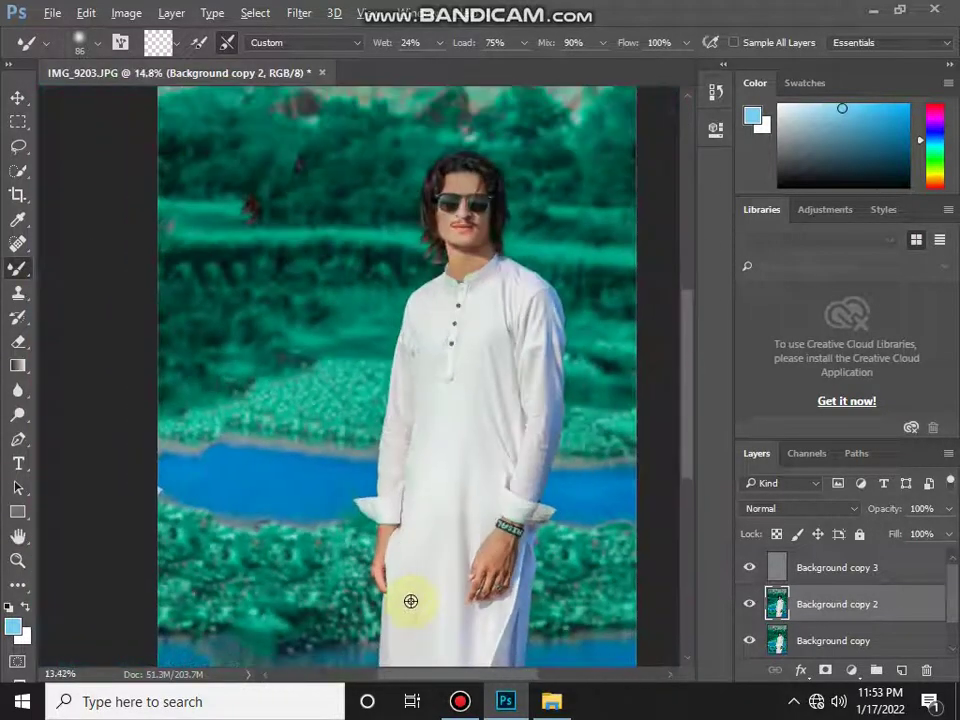
pyautogui.scroll(-1, 412, 600)
pyautogui.scroll(-1, 410, 600)
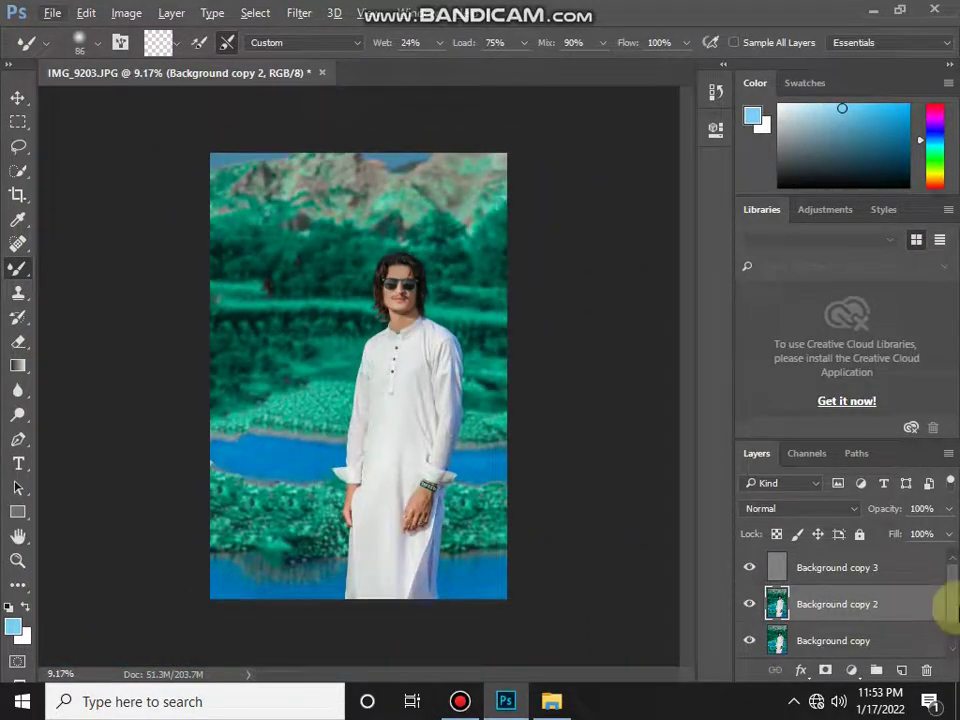
# Step: Compare the graded layers with the original, then Merge Visible into Background copy
pyautogui.scroll(-1, 793, 618)
pyautogui.moveTo(753, 622); pyautogui.dragTo(750, 574)
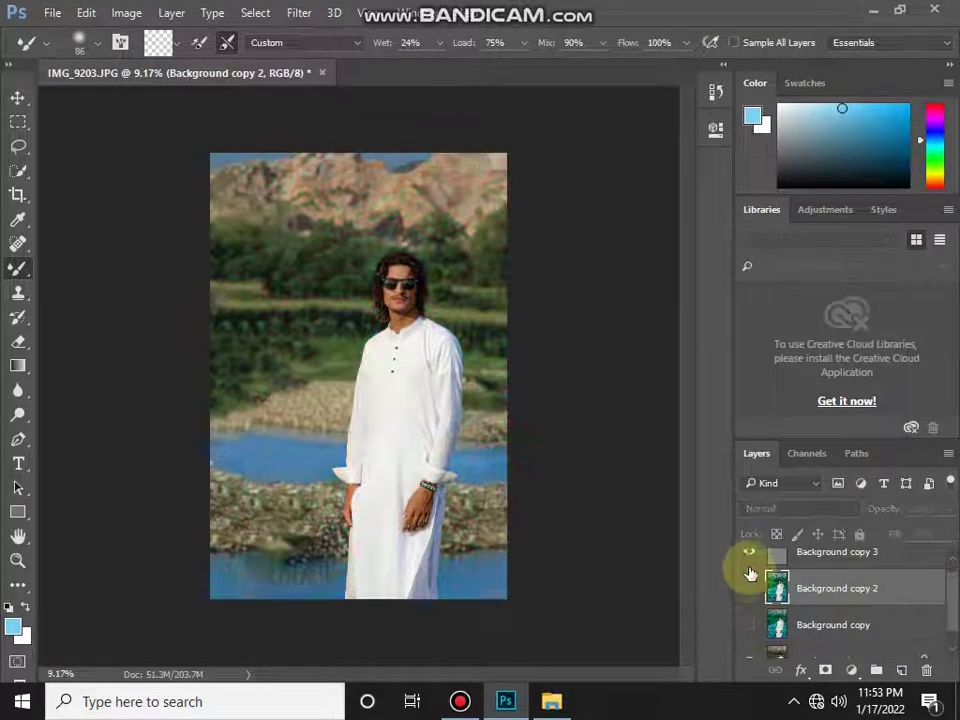
pyautogui.click(751, 625)
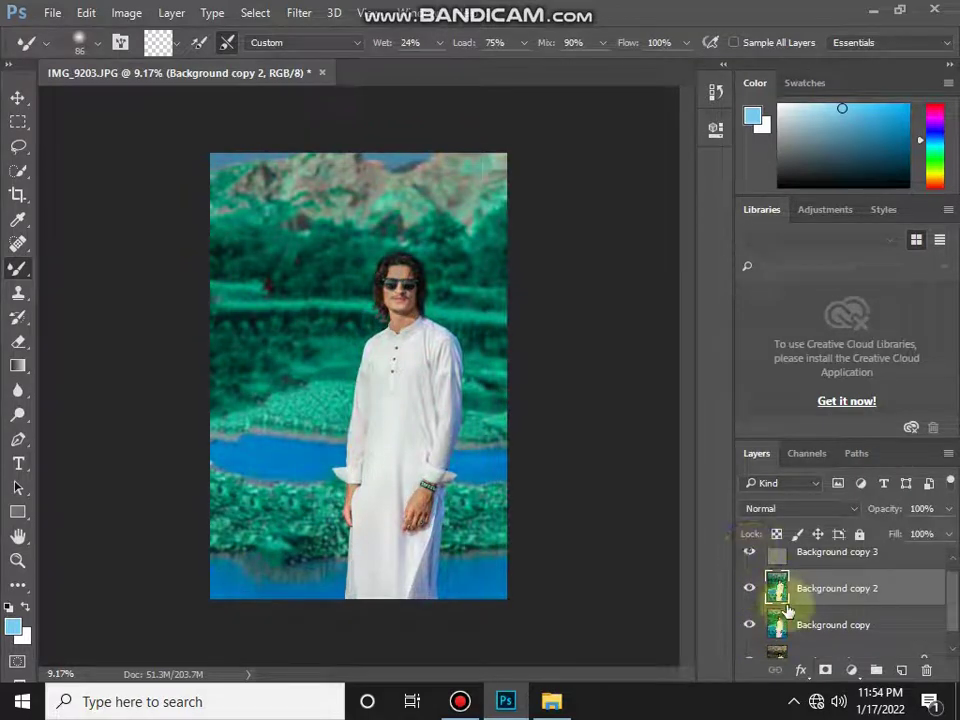
pyautogui.rightClick(840, 645)
pyautogui.click(835, 564)
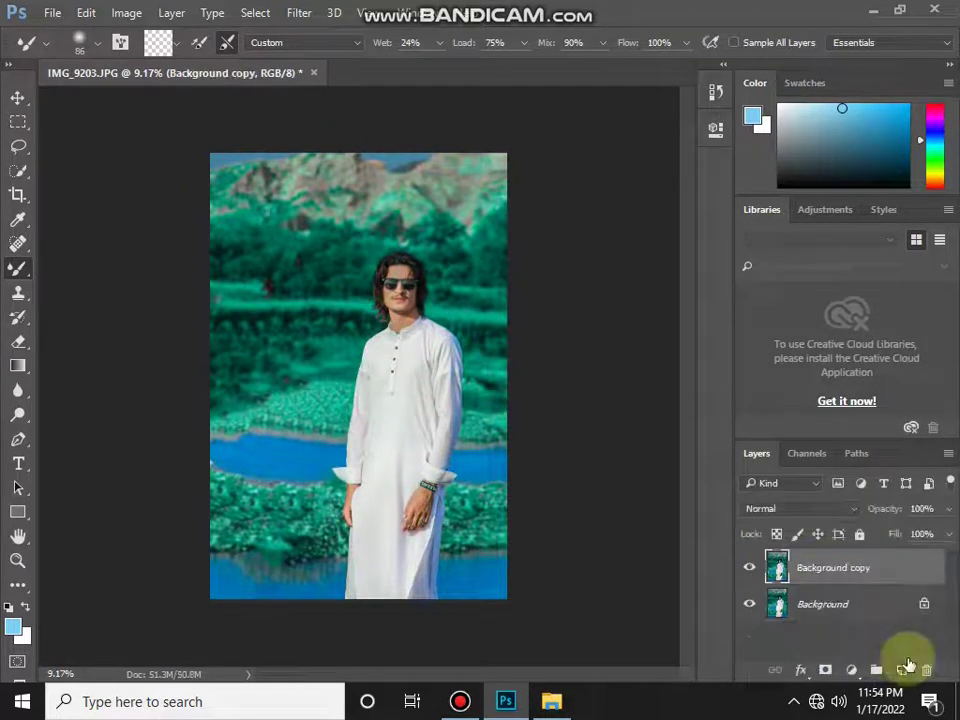
pyautogui.click(299, 13)
# Step: In Camera Raw, raise Clarity to +22 and Shadows to +31, slightly adjusting contrast
pyautogui.click(362, 122)
pyautogui.moveTo(815, 578); pyautogui.dragTo(832, 577)
pyautogui.moveTo(816, 473); pyautogui.dragTo(844, 473)
pyautogui.moveTo(832, 577); pyautogui.dragTo(846, 576)
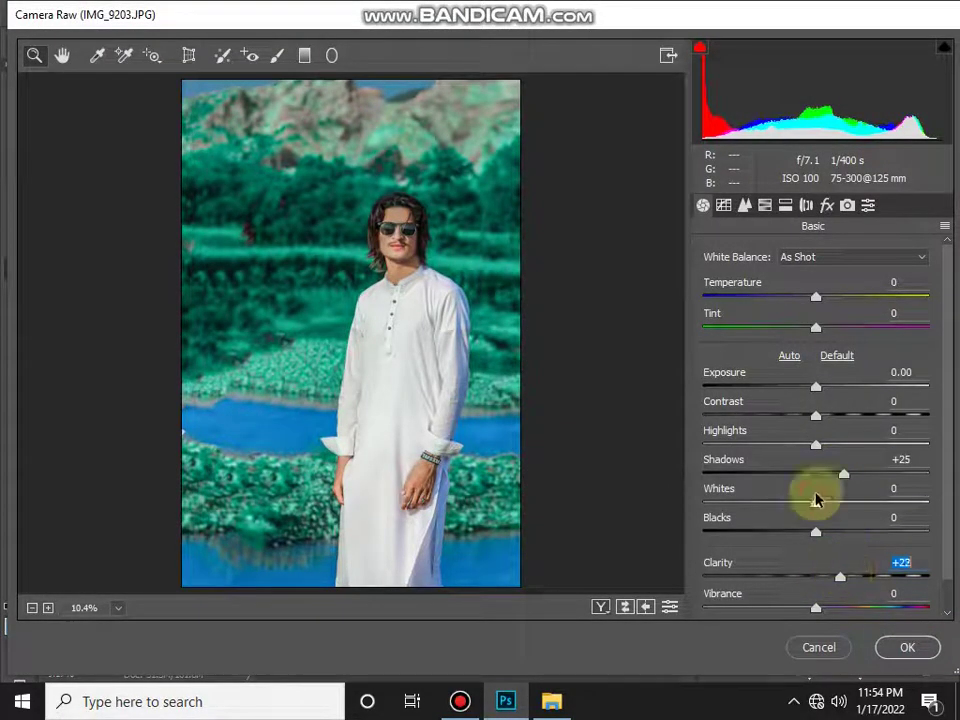
pyautogui.moveTo(824, 415); pyautogui.dragTo(818, 419)
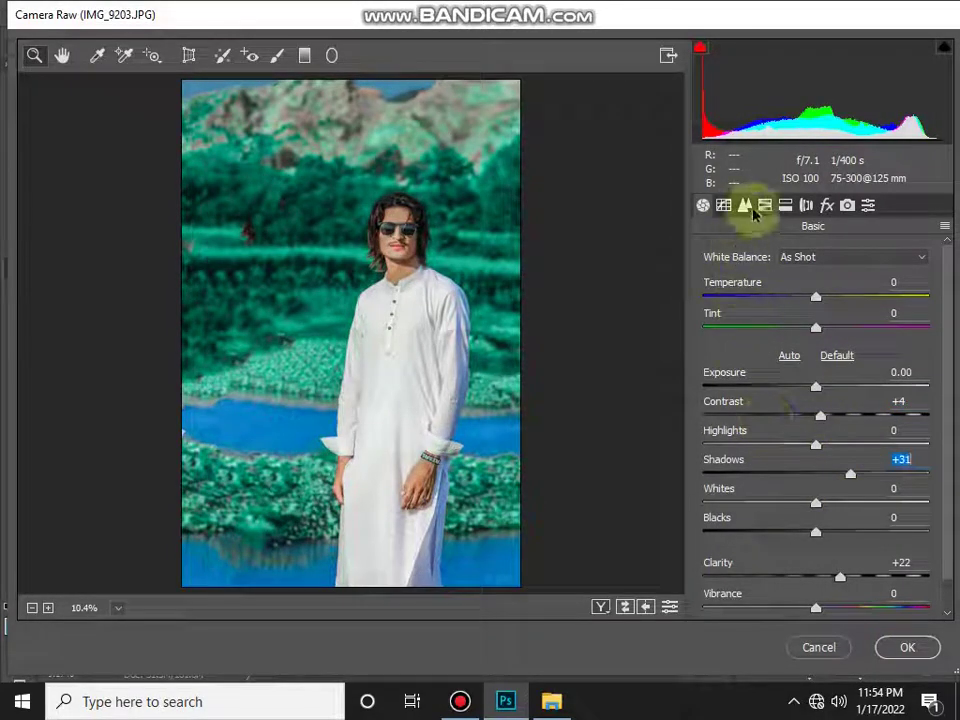
# Step: Add a -22 edge vignette, light sharpening, luminance noise reduction 23 and contrast 17, then apply
pyautogui.click(827, 205)
pyautogui.moveTo(815, 514)
pyautogui.mouseDown()
pyautogui.moveTo(791, 519)
pyautogui.moveTo(785, 551)
pyautogui.mouseUp()
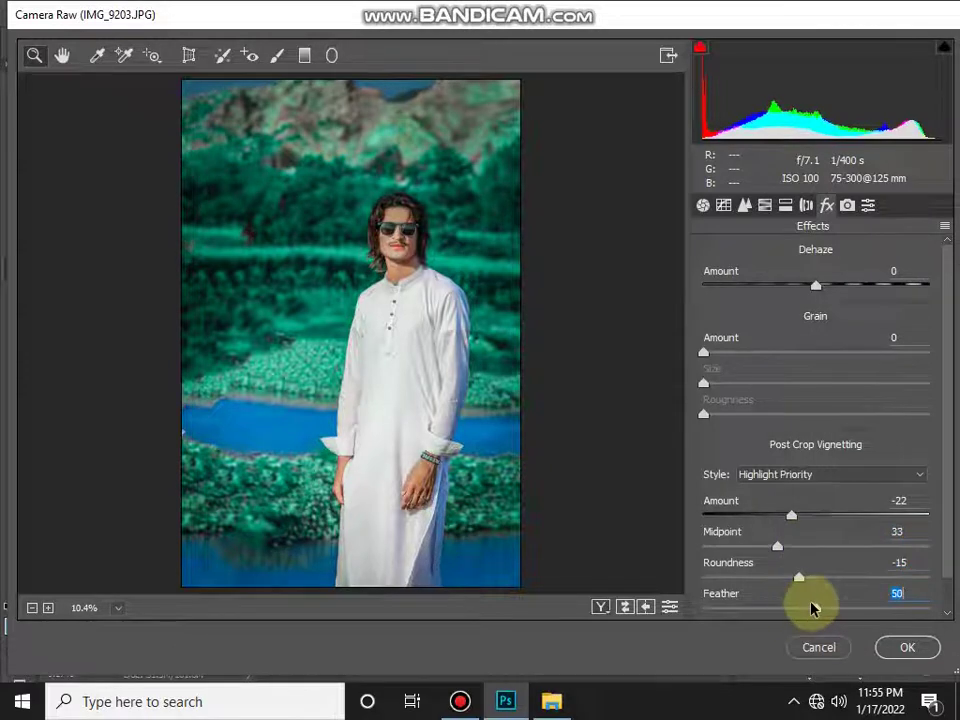
pyautogui.click(744, 205)
pyautogui.moveTo(709, 285); pyautogui.dragTo(714, 281)
pyautogui.moveTo(729, 437); pyautogui.dragTo(754, 437)
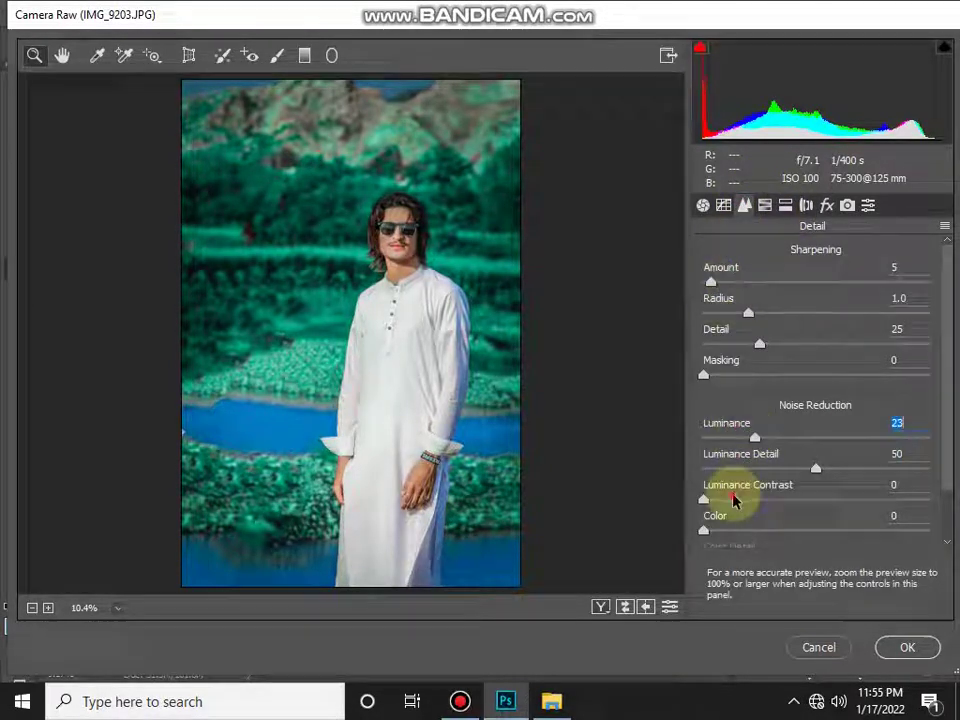
pyautogui.moveTo(733, 499); pyautogui.dragTo(741, 499)
pyautogui.scroll(-2, 747, 525)
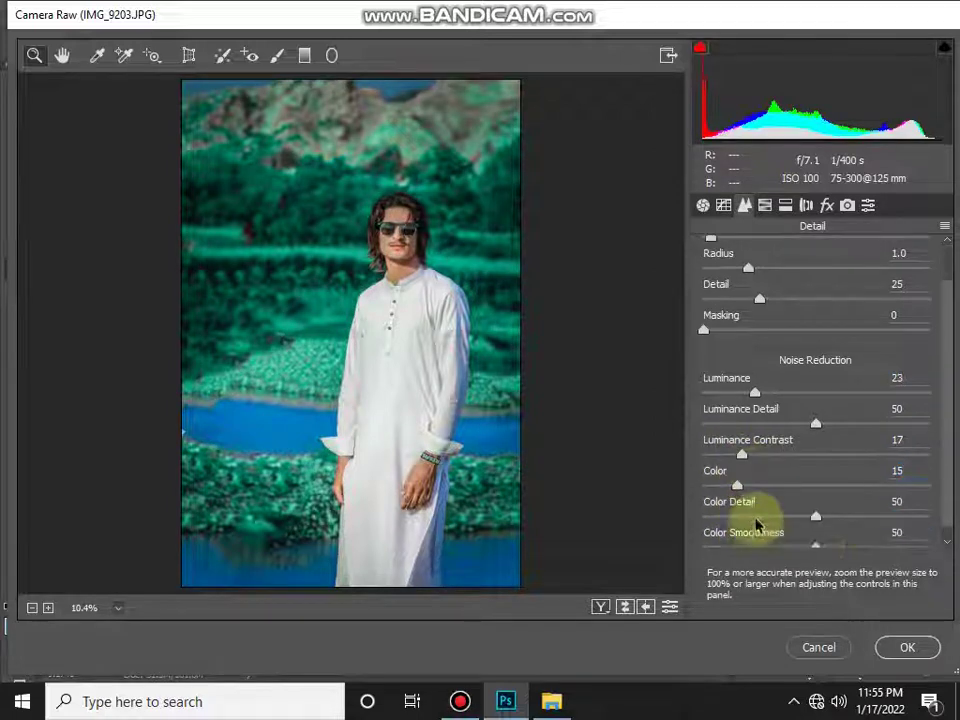
pyautogui.click(907, 647)
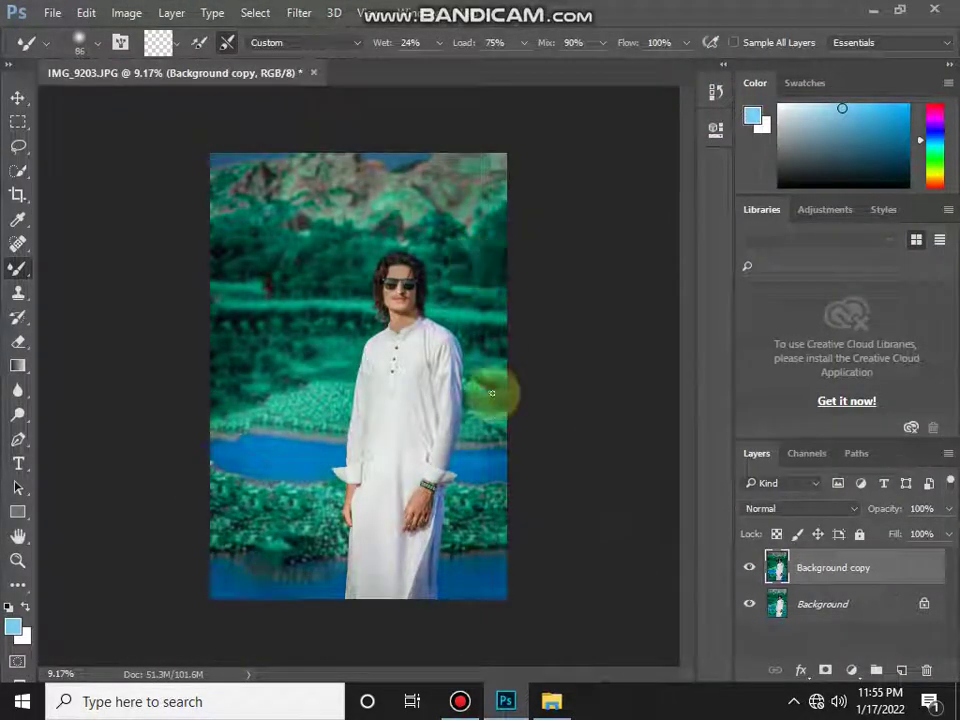
# Step: Drag the 'th (5)' image from the editing folder on drive D: into Photoshop
pyautogui.click(551, 700)
pyautogui.click(100, 552)
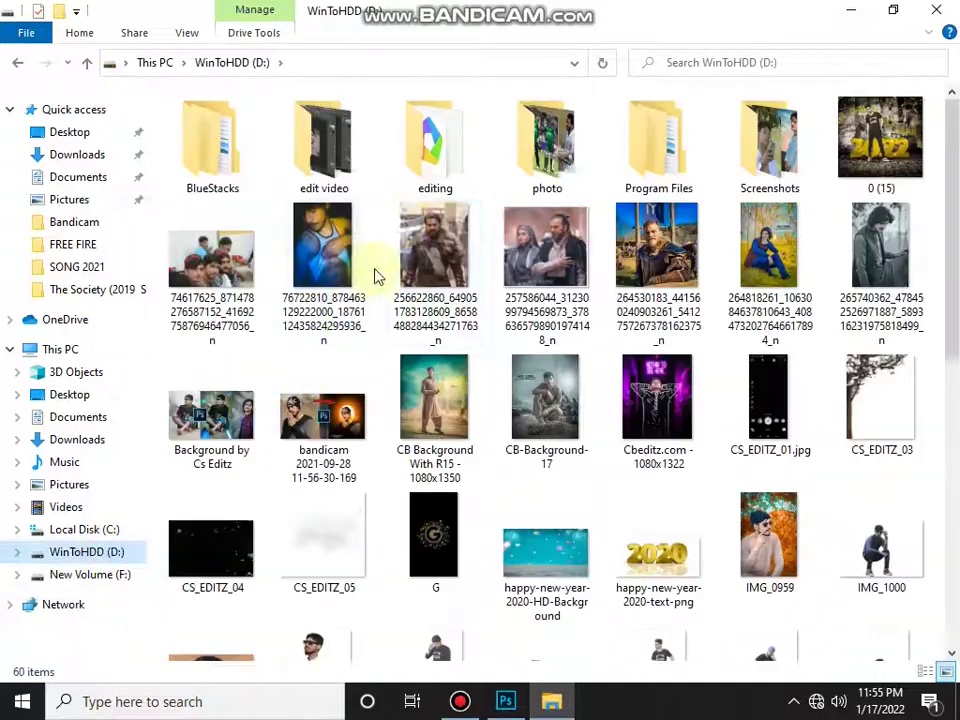
pyautogui.doubleClick(420, 168)
pyautogui.scroll(-10, 510, 272)
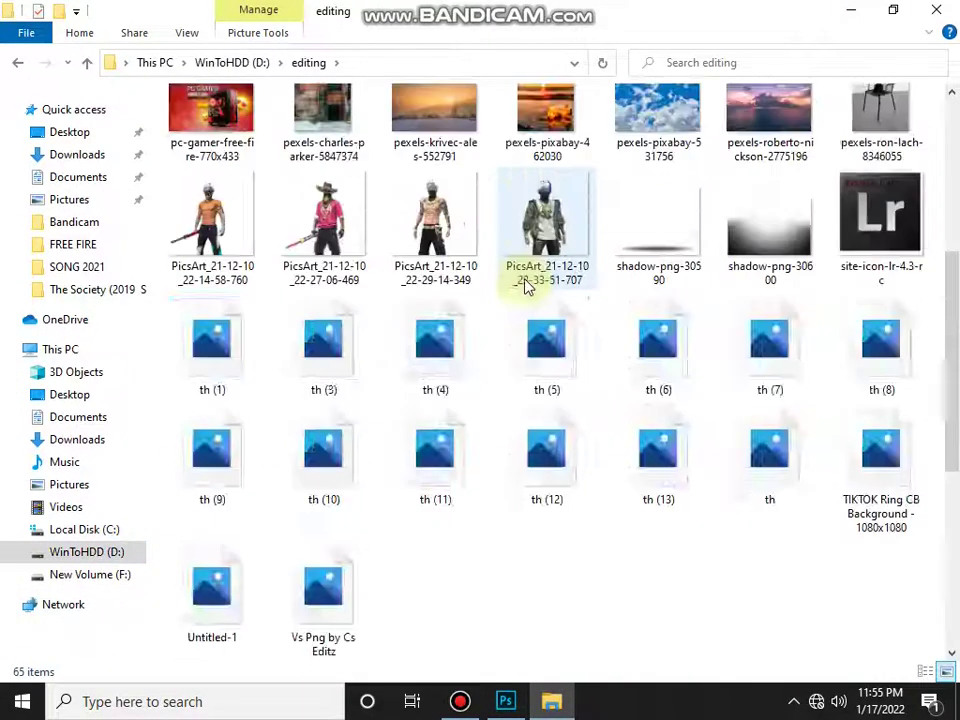
pyautogui.moveTo(549, 349)
pyautogui.mouseDown()
pyautogui.moveTo(522, 594)
pyautogui.moveTo(407, 568)
pyautogui.mouseUp()
# Step: Set the 'th (5)' graphic to Multiply, then scale and commit it over the lake left of the man
pyautogui.click(767, 508)
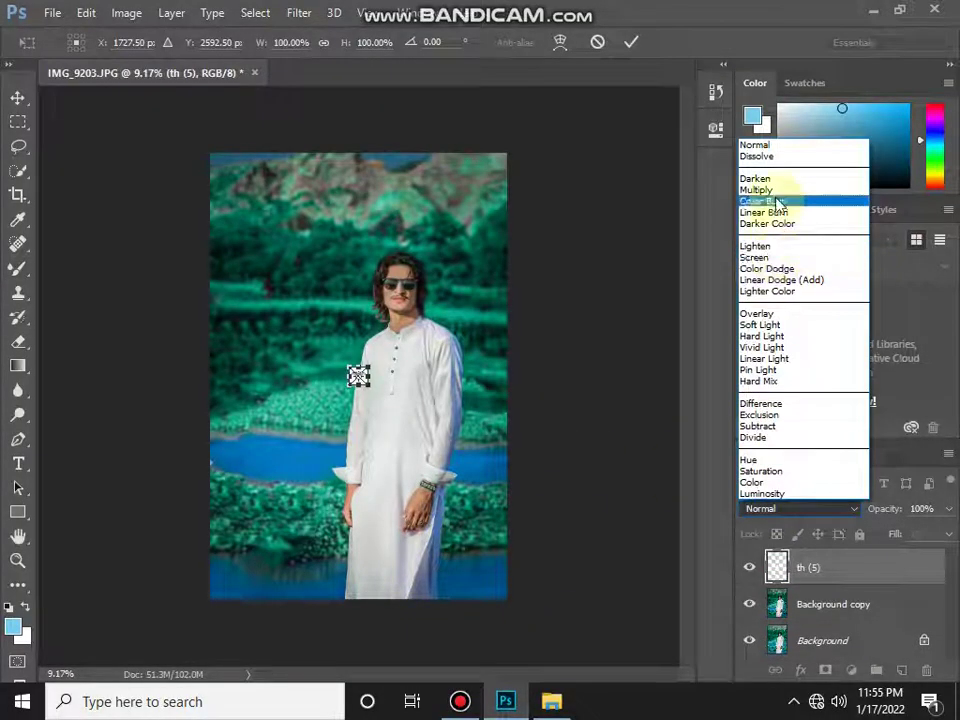
pyautogui.click(460, 313)
pyautogui.moveTo(358, 376); pyautogui.dragTo(480, 476)
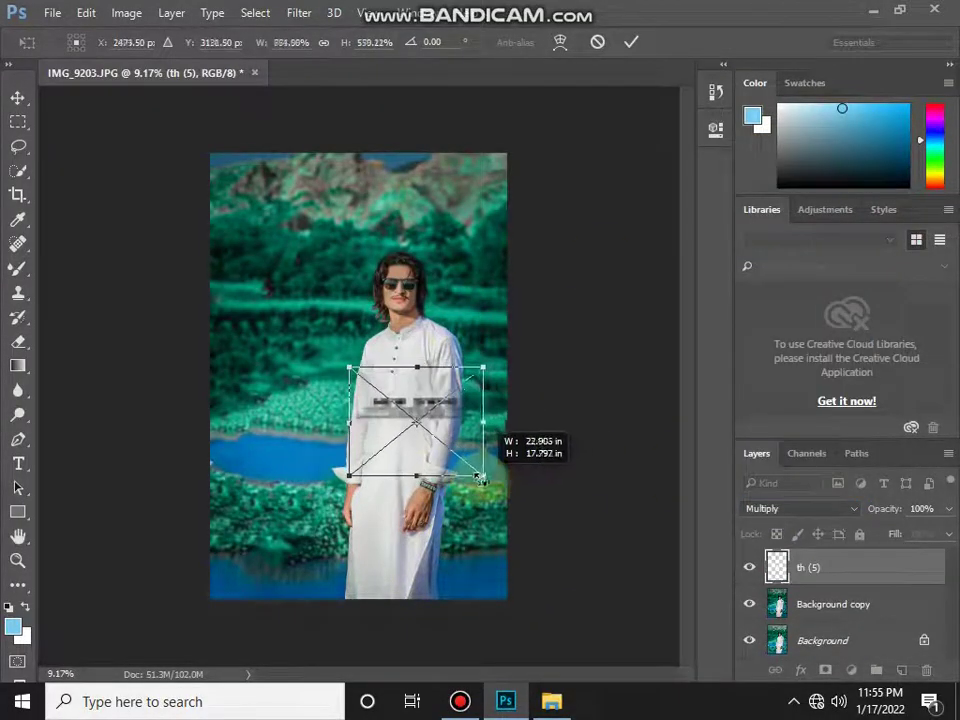
pyautogui.moveTo(439, 422)
pyautogui.mouseDown()
pyautogui.moveTo(336, 409)
pyautogui.moveTo(313, 321)
pyautogui.moveTo(311, 540)
pyautogui.moveTo(317, 468)
pyautogui.moveTo(333, 447)
pyautogui.mouseUp()
pyautogui.moveTo(349, 524); pyautogui.dragTo(328, 514)
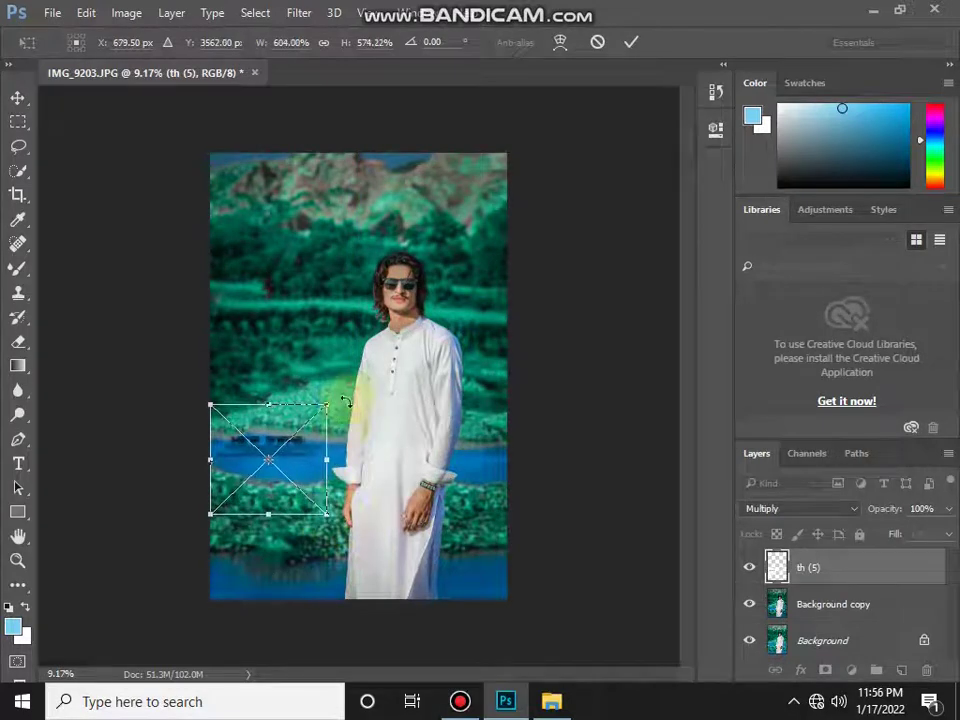
pyautogui.moveTo(312, 444); pyautogui.dragTo(322, 446)
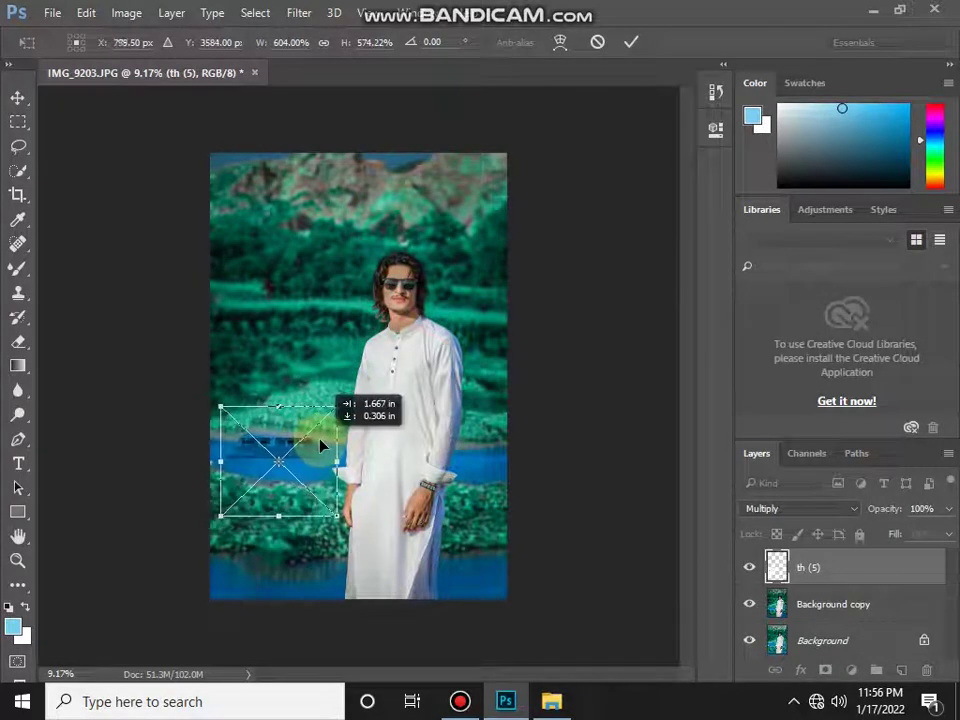
pyautogui.click(631, 42)
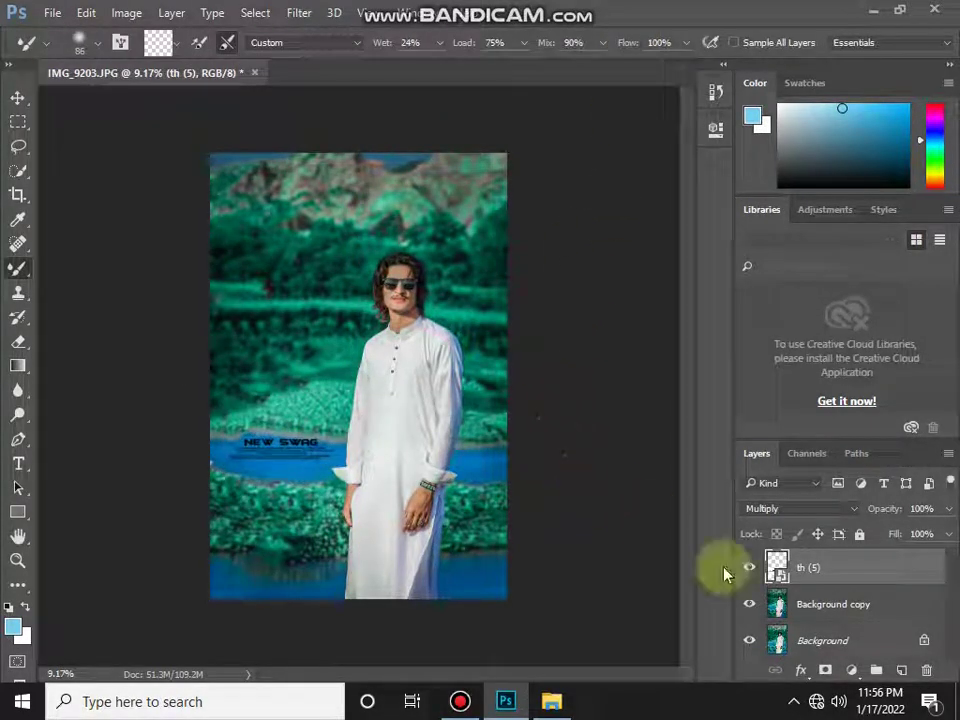
# Step: Flatten the image to one Background layer and save it as JPEG IMG_9203 in the New folder
pyautogui.rightClick(812, 641)
pyautogui.click(766, 553)
pyautogui.click(52, 13)
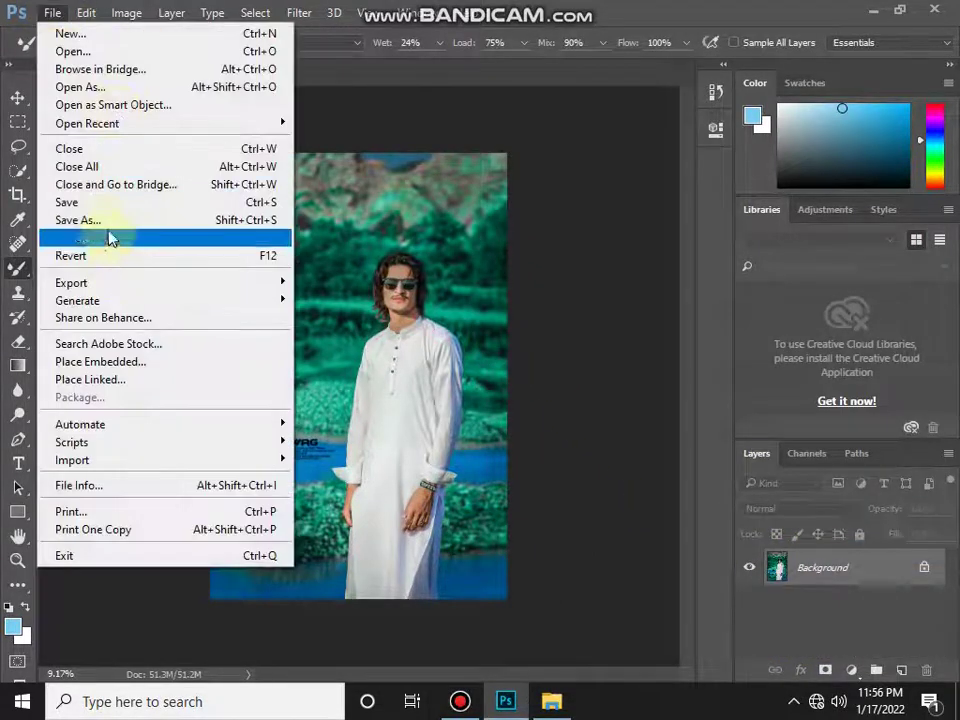
pyautogui.click(105, 217)
pyautogui.doubleClick(481, 265)
pyautogui.click(440, 543)
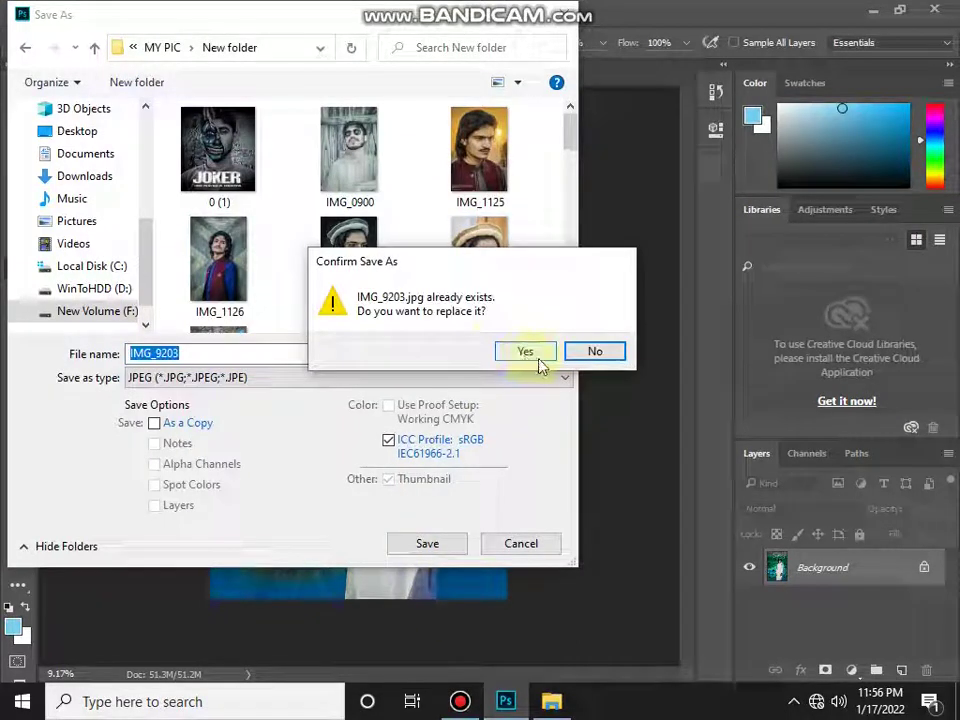
# Step: Confirm replacing the existing IMG_9203.jpg and accept the JPEG options to finish saving
pyautogui.click(594, 353)
pyautogui.scroll(-10, 428, 262)
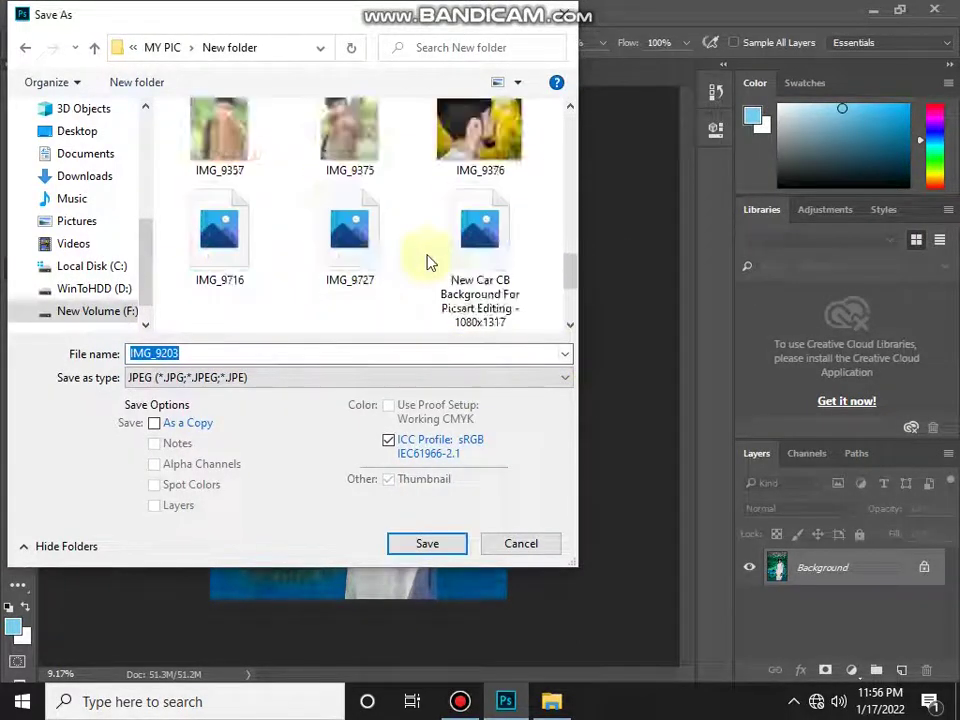
pyautogui.scroll(-3, 428, 262)
pyautogui.click(414, 546)
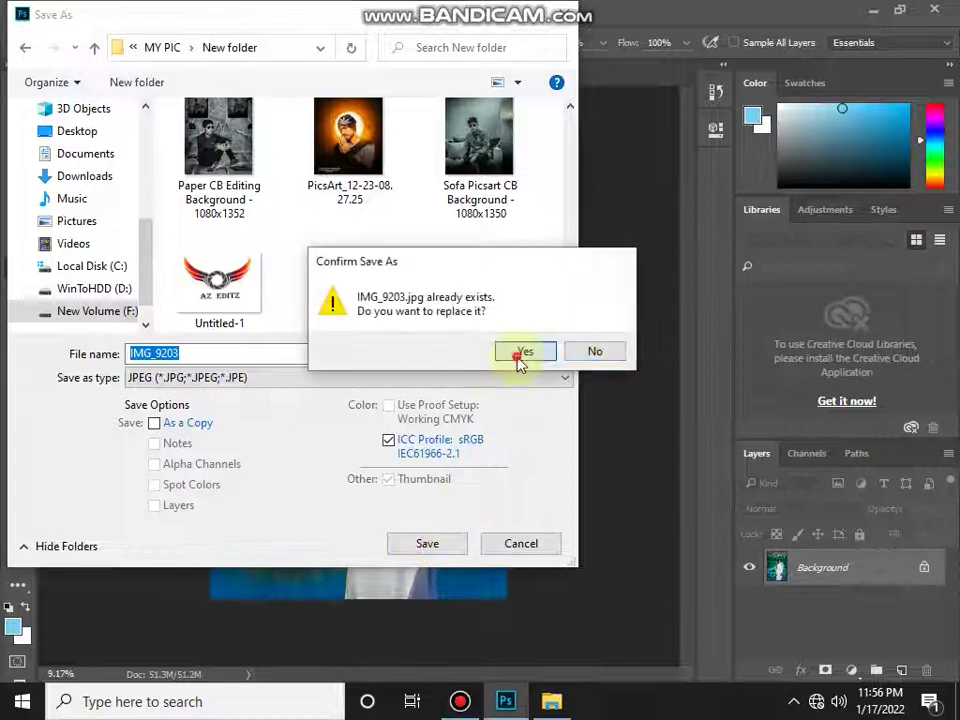
pyautogui.click(518, 355)
pyautogui.click(578, 185)
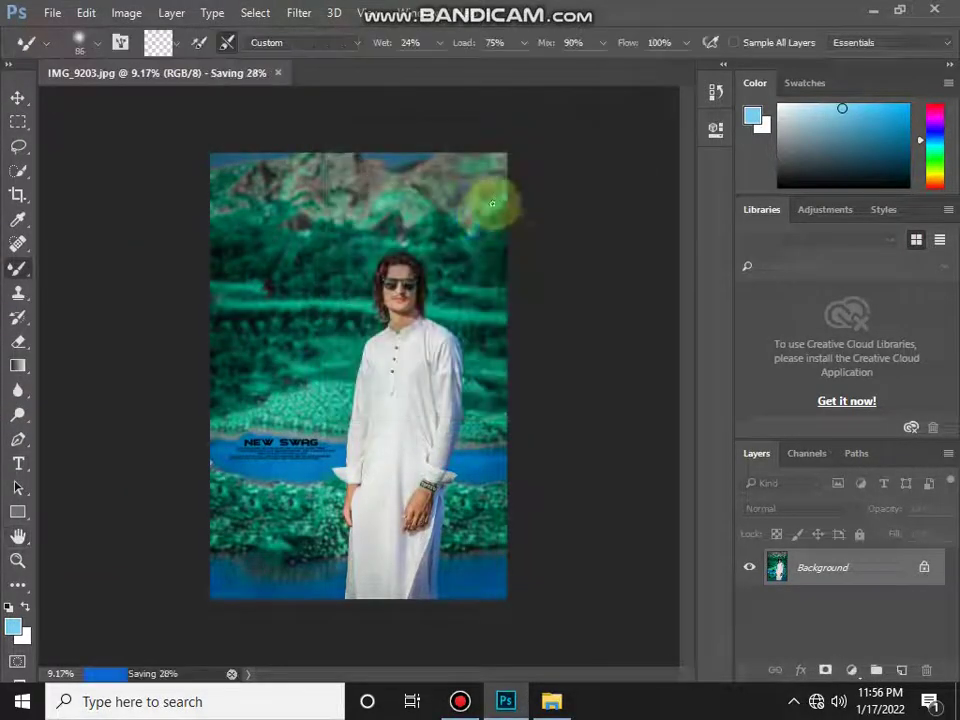